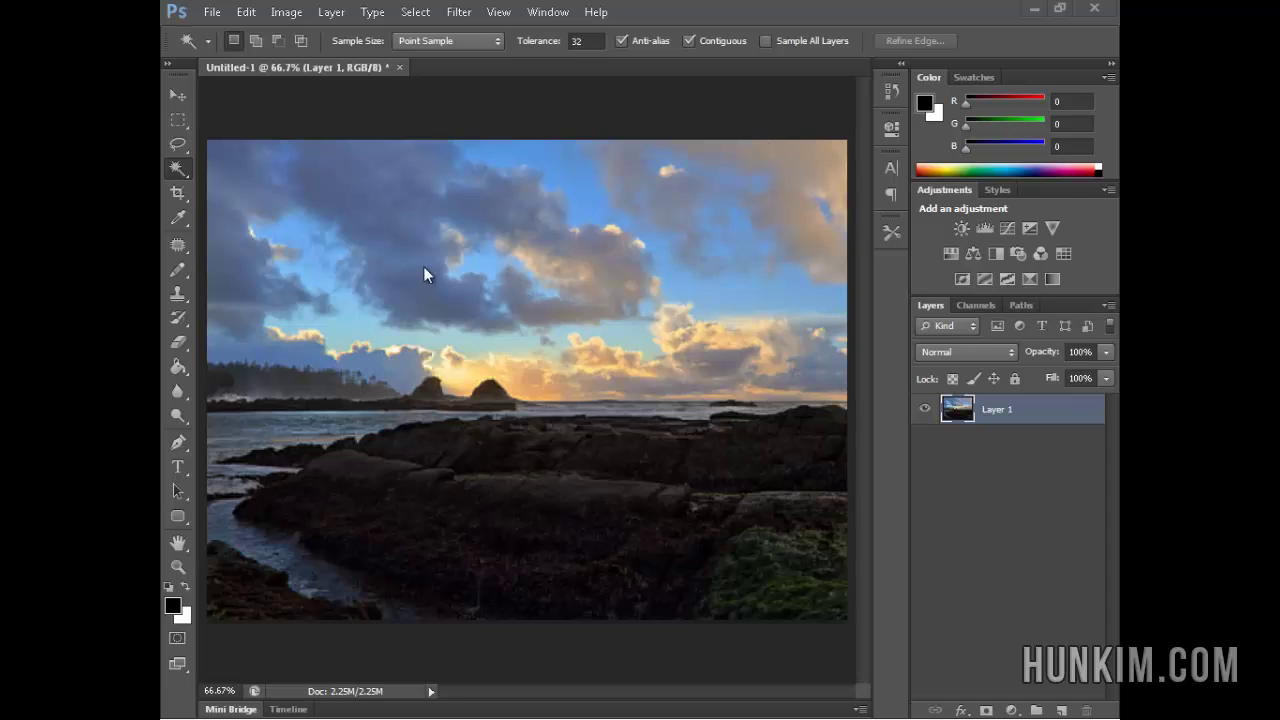
- Add a new empty Layer 2 above the sunset photo
{"action": "left_click", "coordinate": [211, 14]}
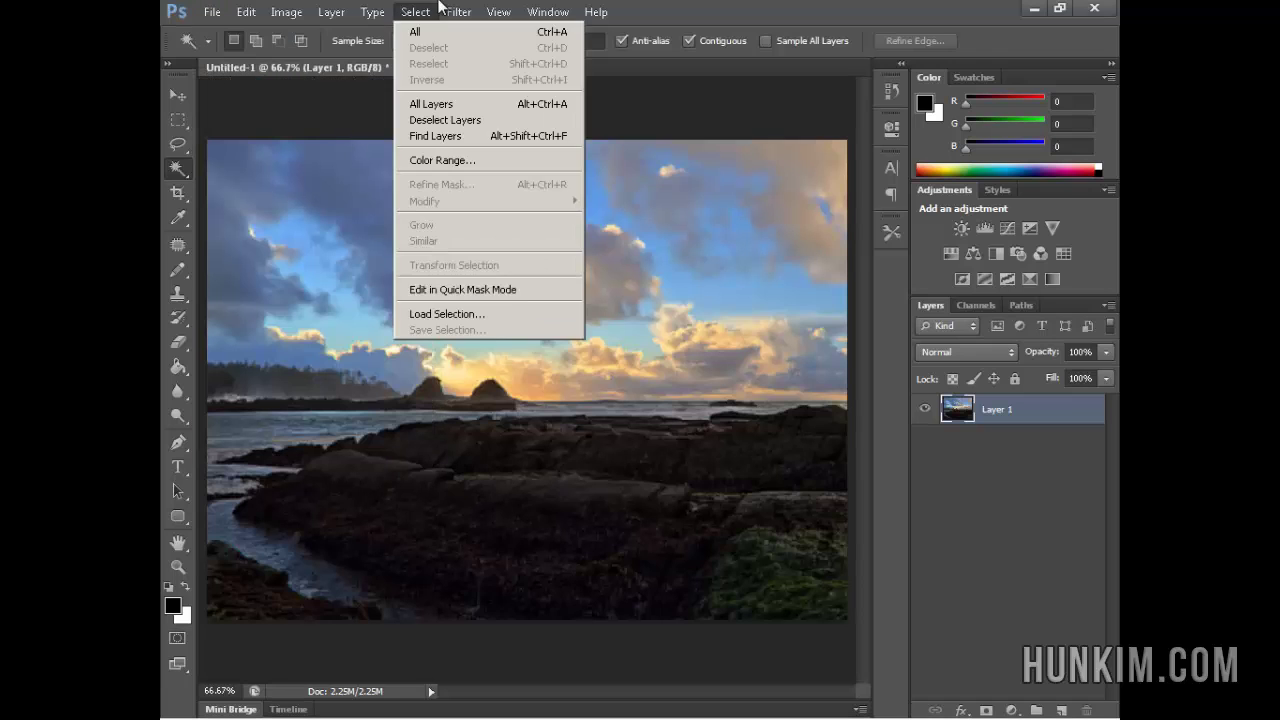
{"action": "left_click", "coordinate": [591, 98]}
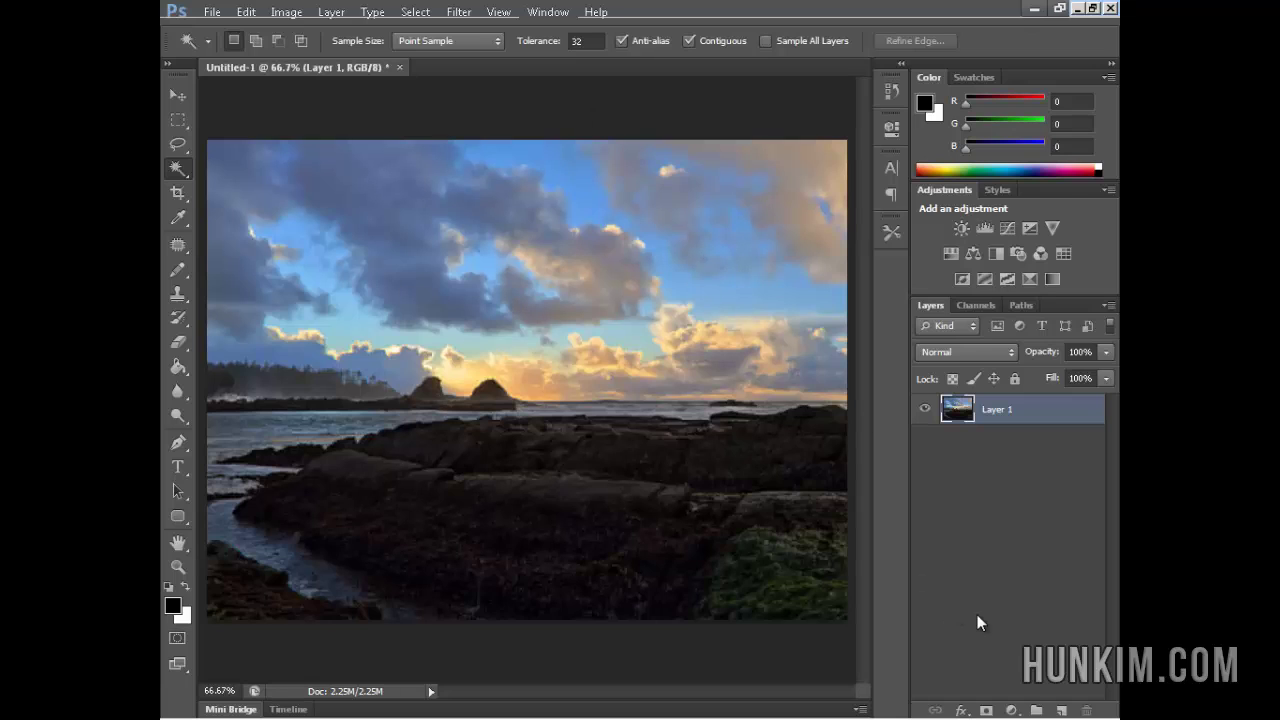
{"action": "left_click", "coordinate": [1063, 710]}
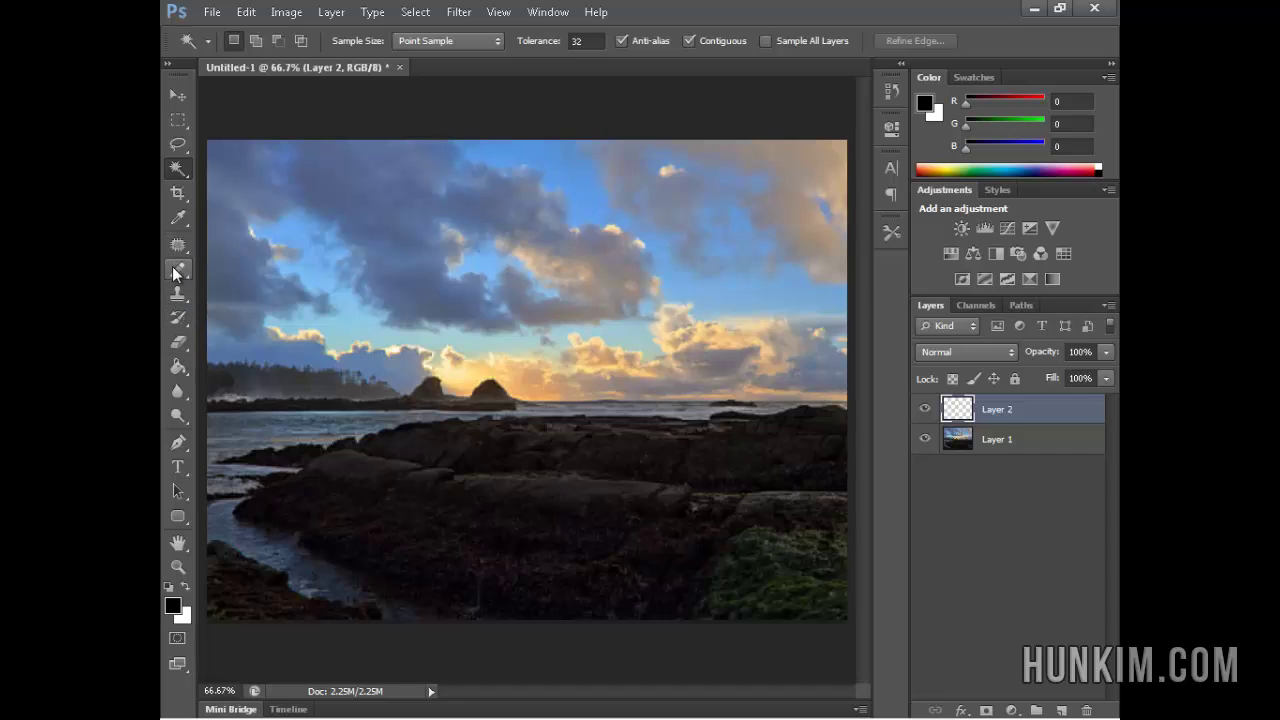
- Switch to the Gradient Tool with the Foreground to Transparent preset
{"action": "left_click", "coordinate": [178, 366]}
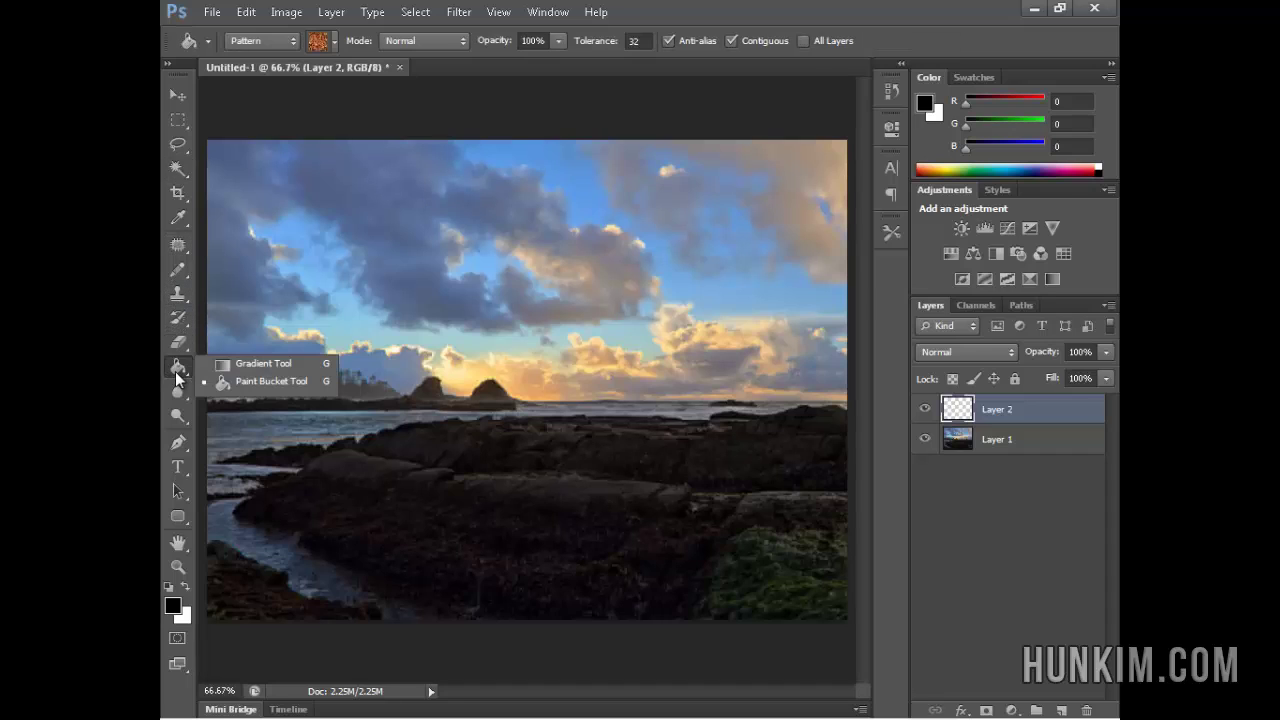
{"action": "left_click", "coordinate": [268, 363]}
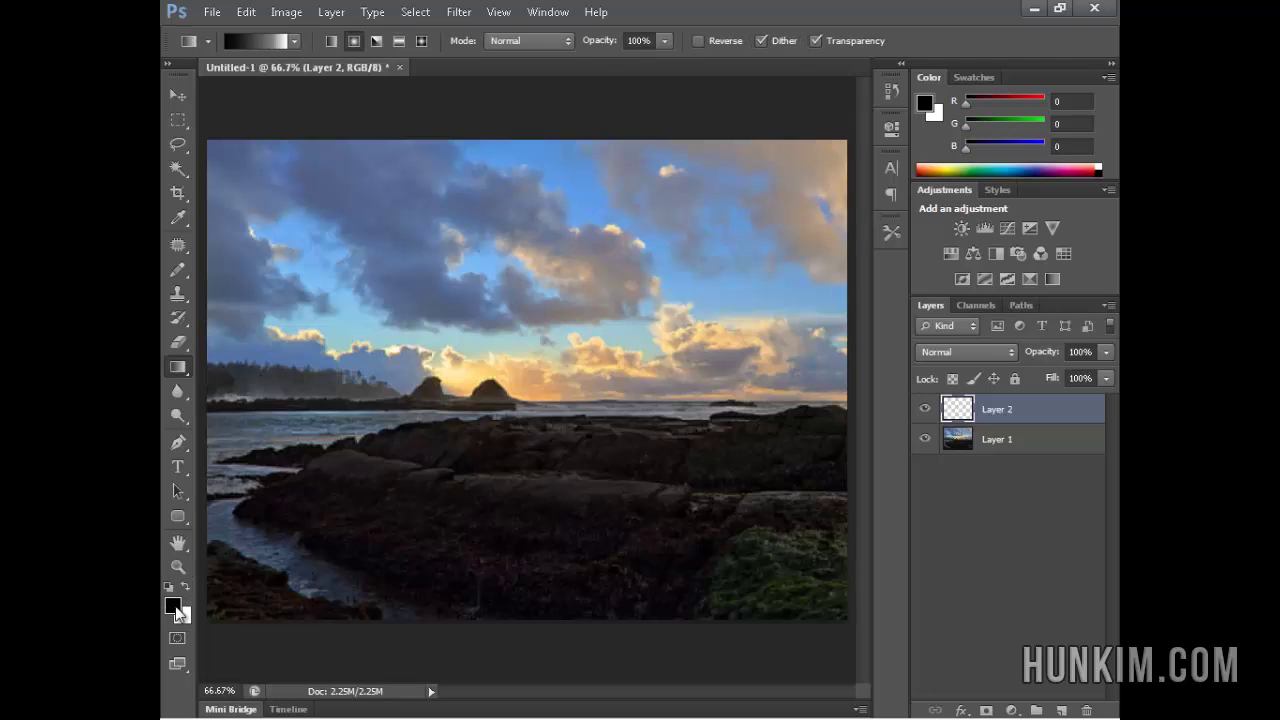
{"action": "left_click", "coordinate": [293, 41]}
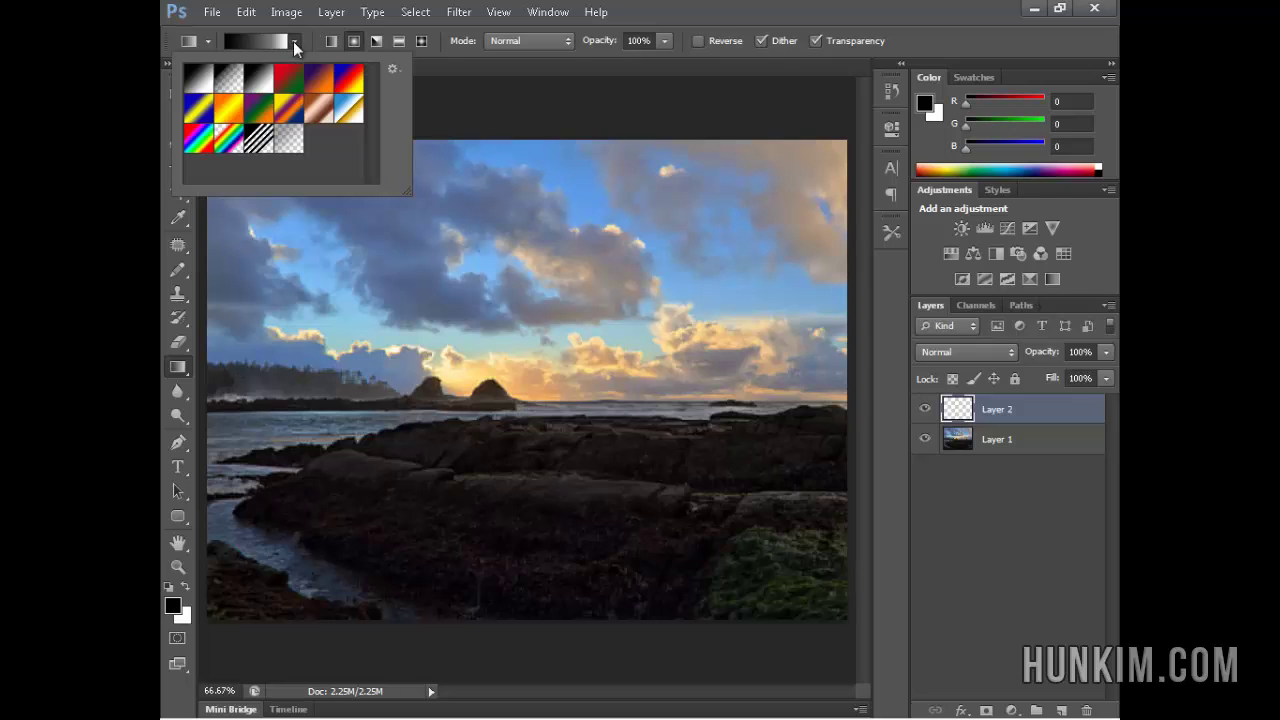
{"action": "left_click", "coordinate": [229, 78]}
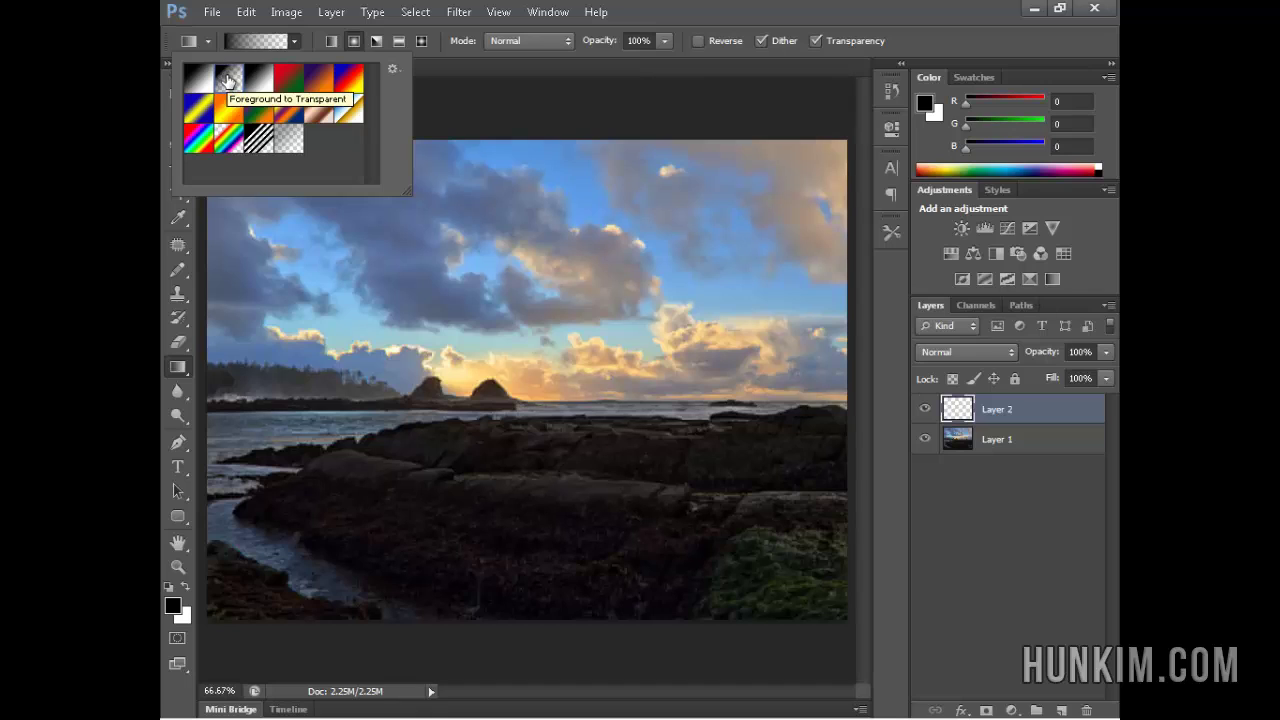
{"action": "double_click", "coordinate": [229, 78]}
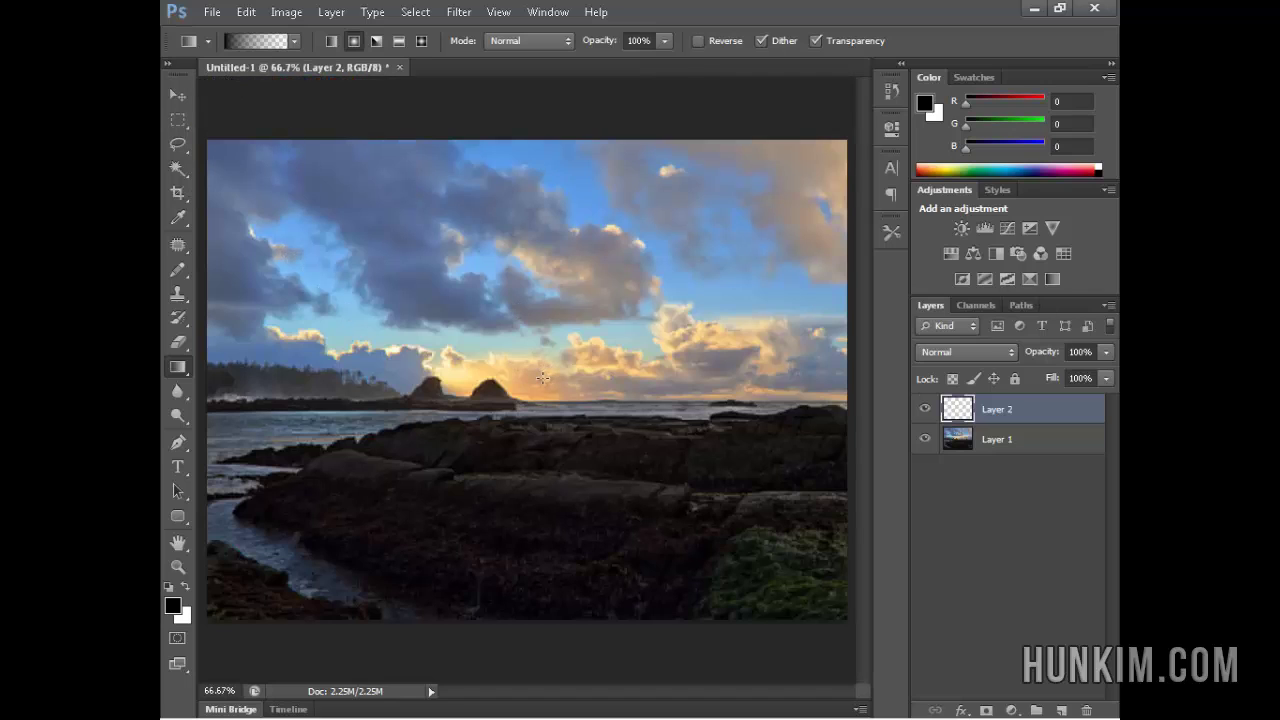
{"action": "left_click_drag", "start_coordinate": [542, 377], "coordinate": [838, 148]}
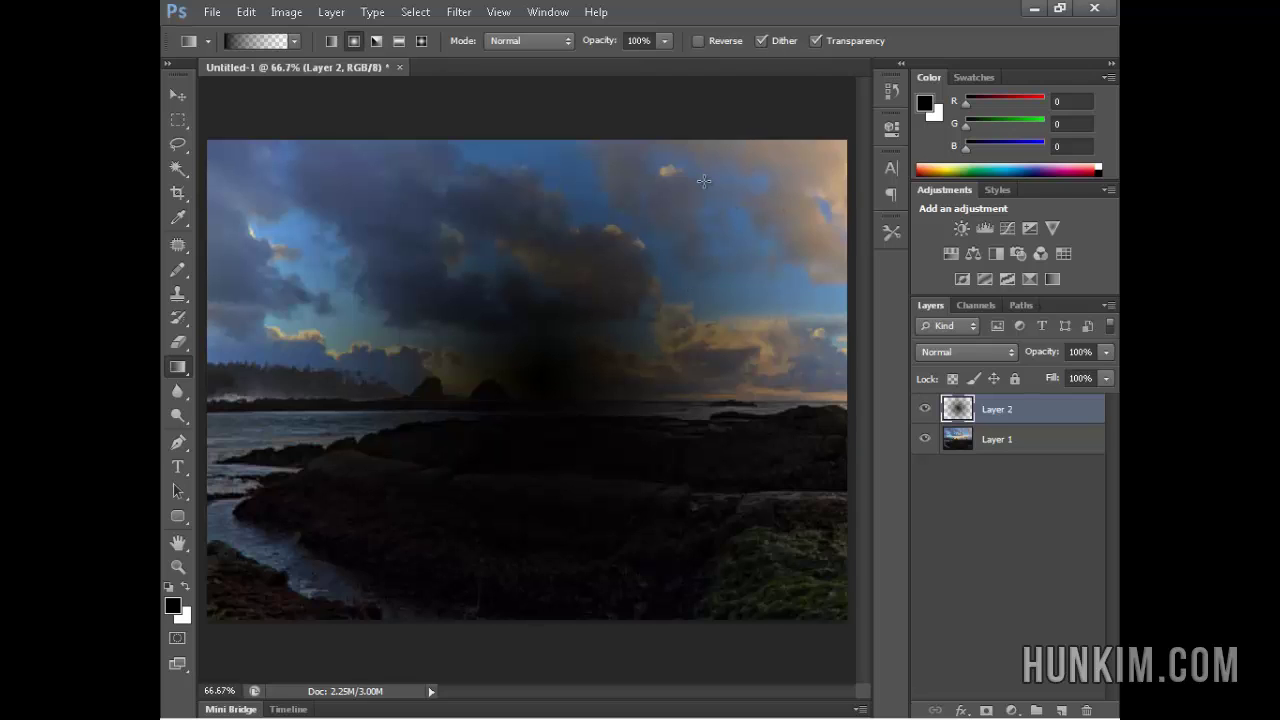
{"action": "key", "text": "ctrl+z"}
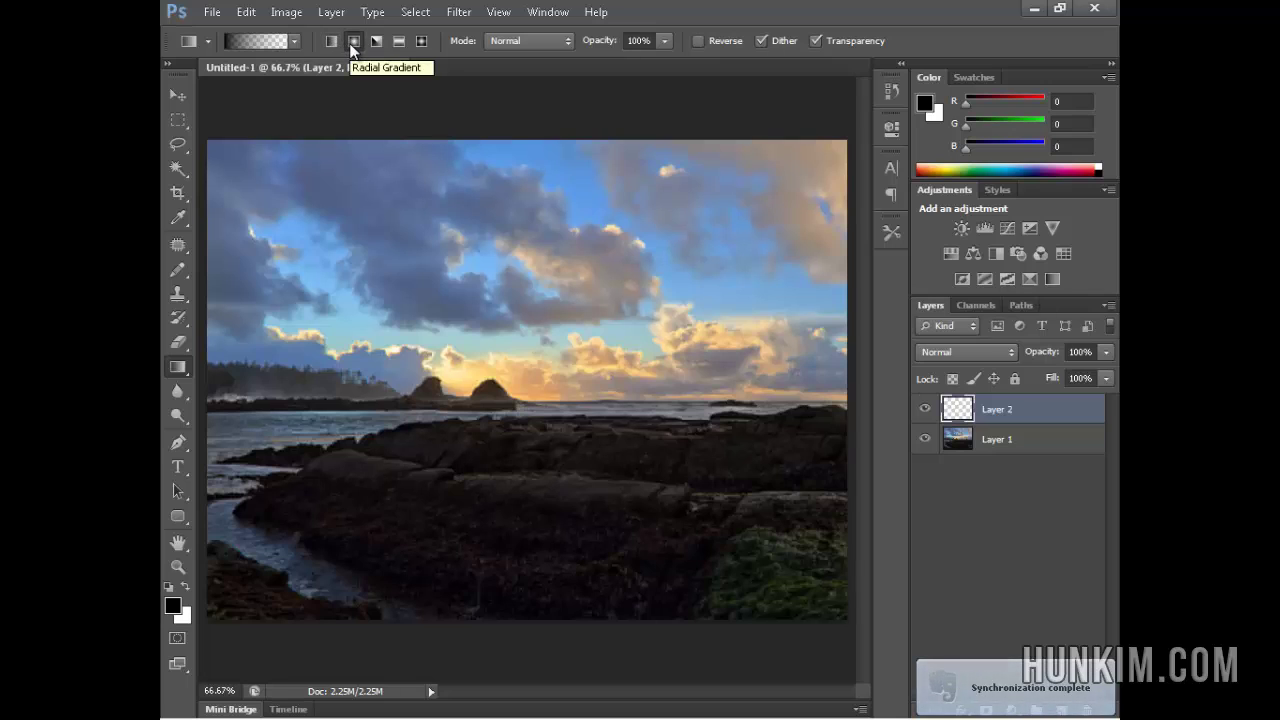
- With Reverse on, drag a radial gradient from the sunset centre to the upper right, undoing two tries
{"action": "left_click", "coordinate": [694, 40]}
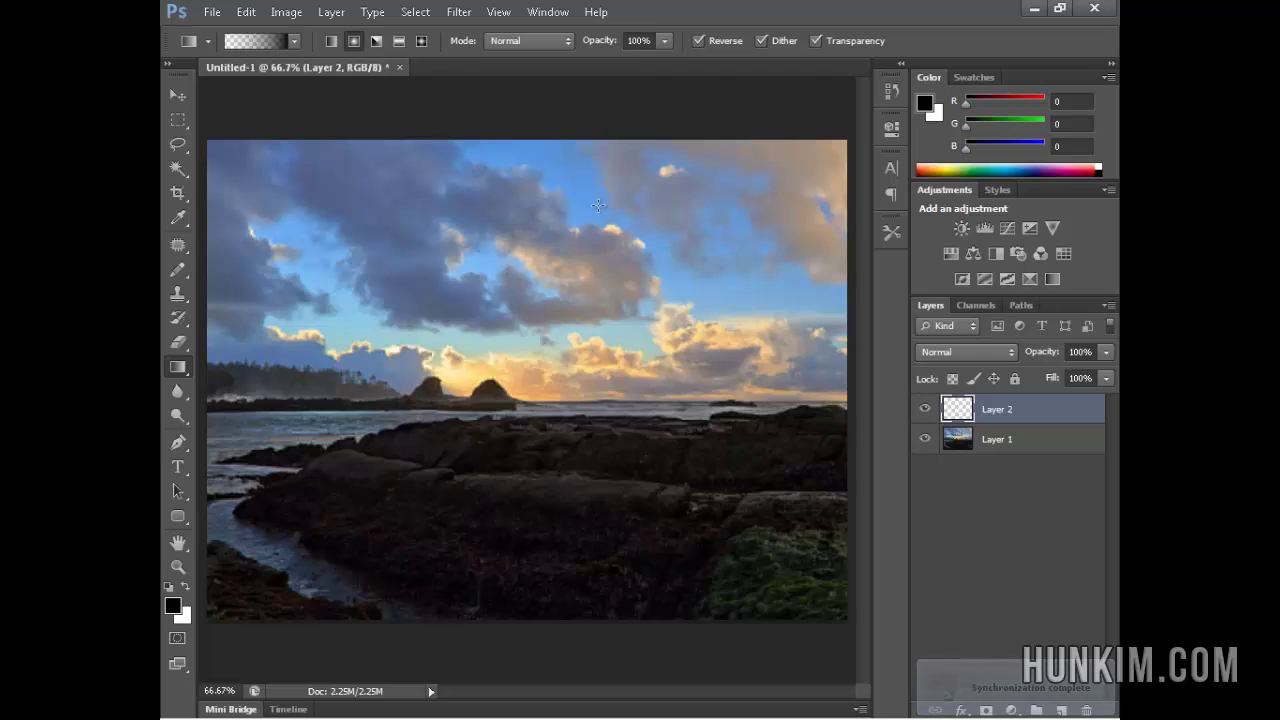
{"action": "left_click_drag", "start_coordinate": [557, 377], "coordinate": [829, 144]}
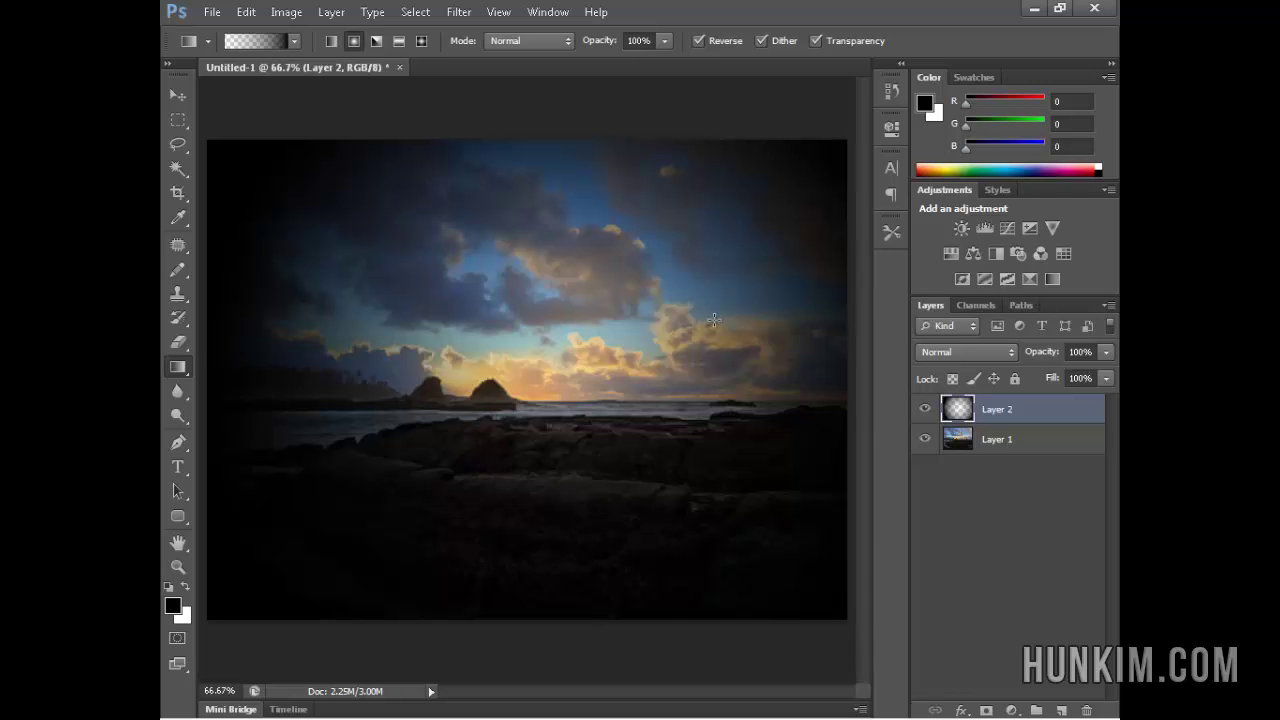
{"action": "key", "text": "ctrl+z"}
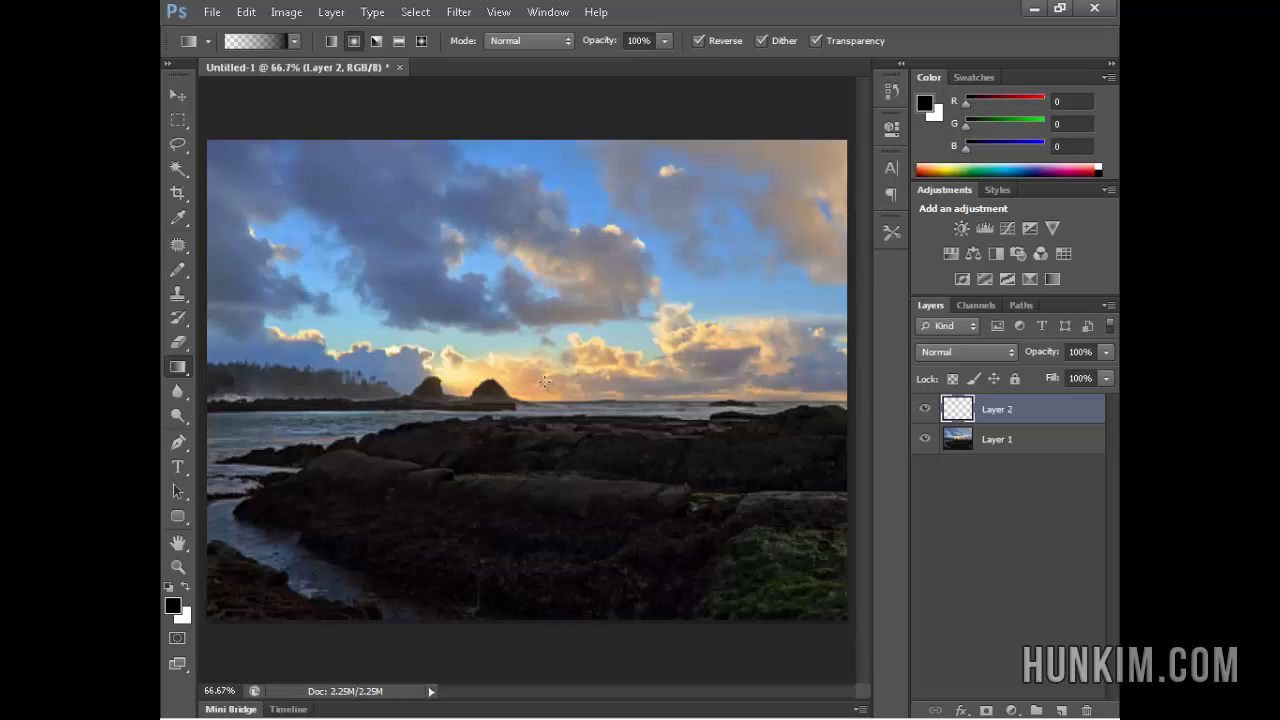
{"action": "left_click_drag", "start_coordinate": [544, 379], "coordinate": [660, 297]}
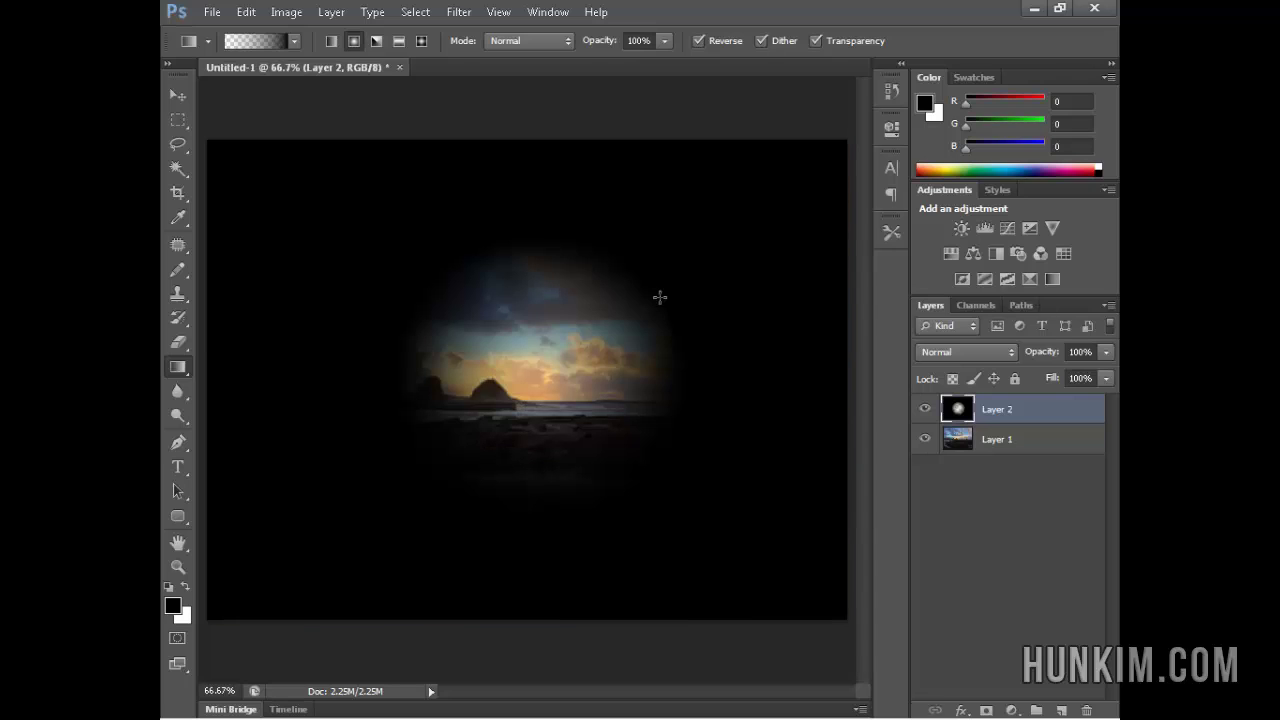
{"action": "key", "text": "ctrl+z"}
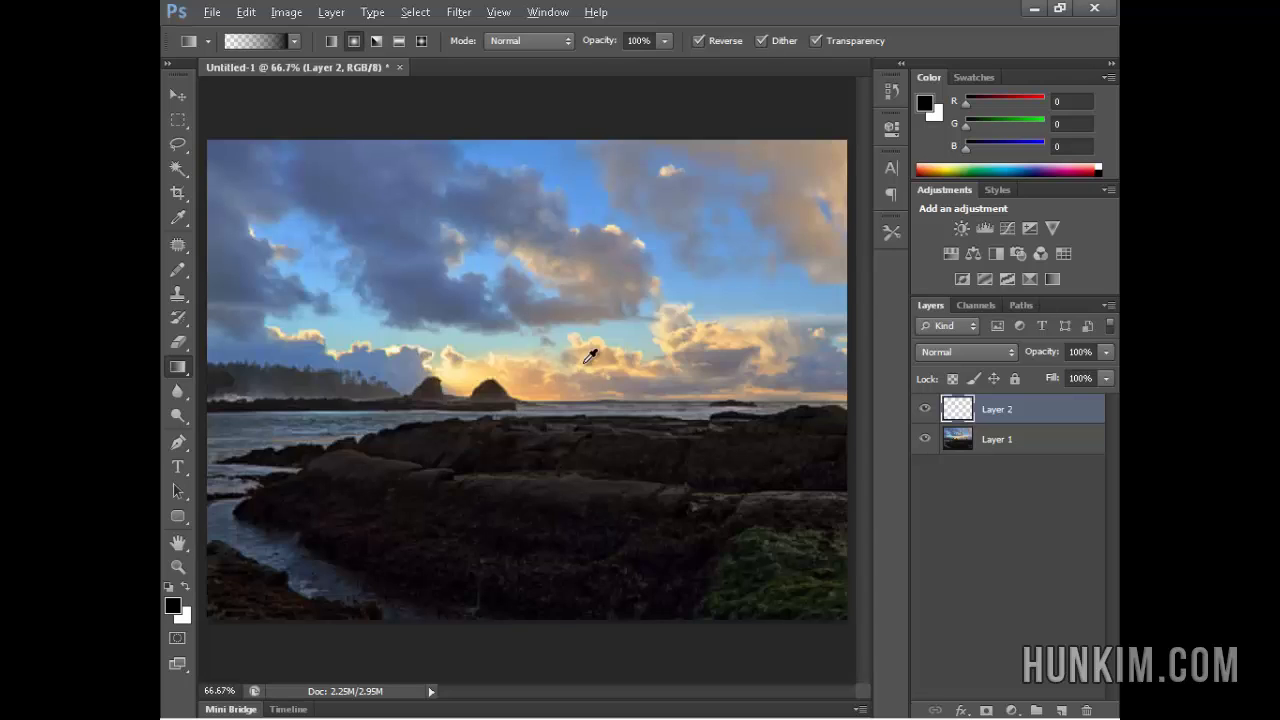
{"action": "left_click_drag", "start_coordinate": [554, 375], "coordinate": [858, 120]}
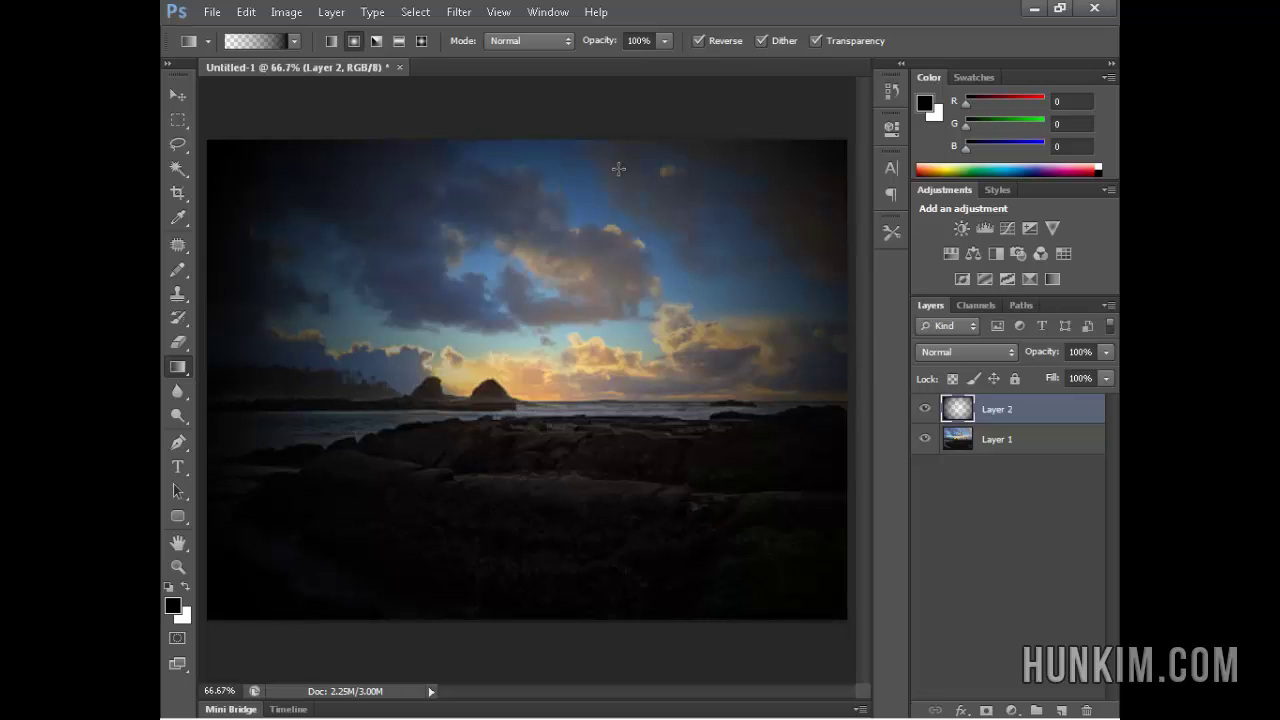
- Draw an elliptical selection over the scene and delete the darkening inside it
{"action": "left_click", "coordinate": [183, 123]}
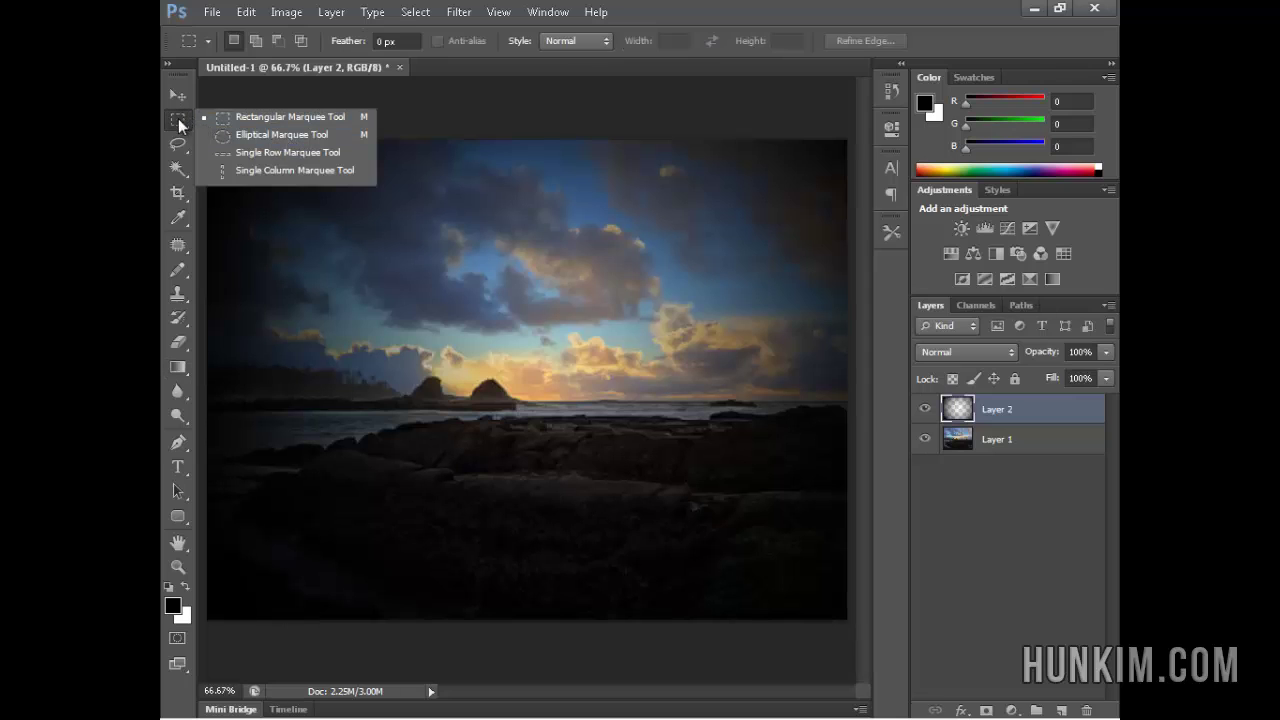
{"action": "left_click", "coordinate": [268, 131]}
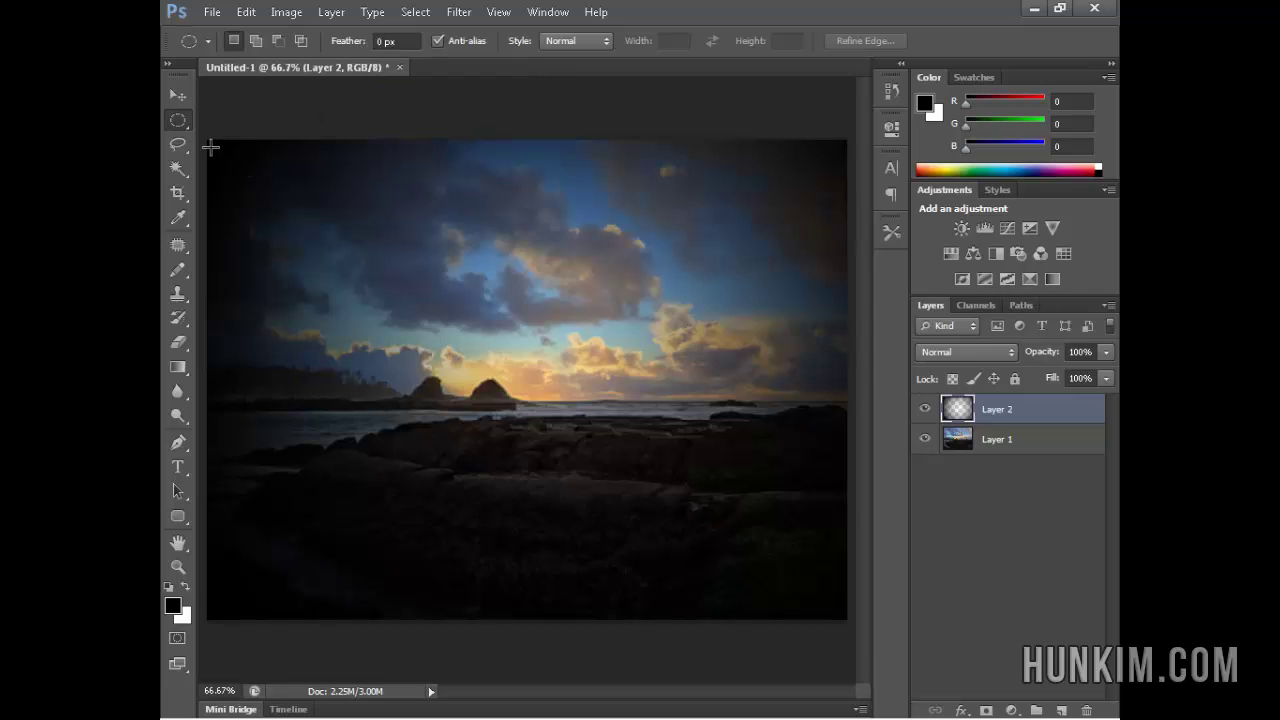
{"action": "left_click_drag", "start_coordinate": [234, 157], "coordinate": [790, 563]}
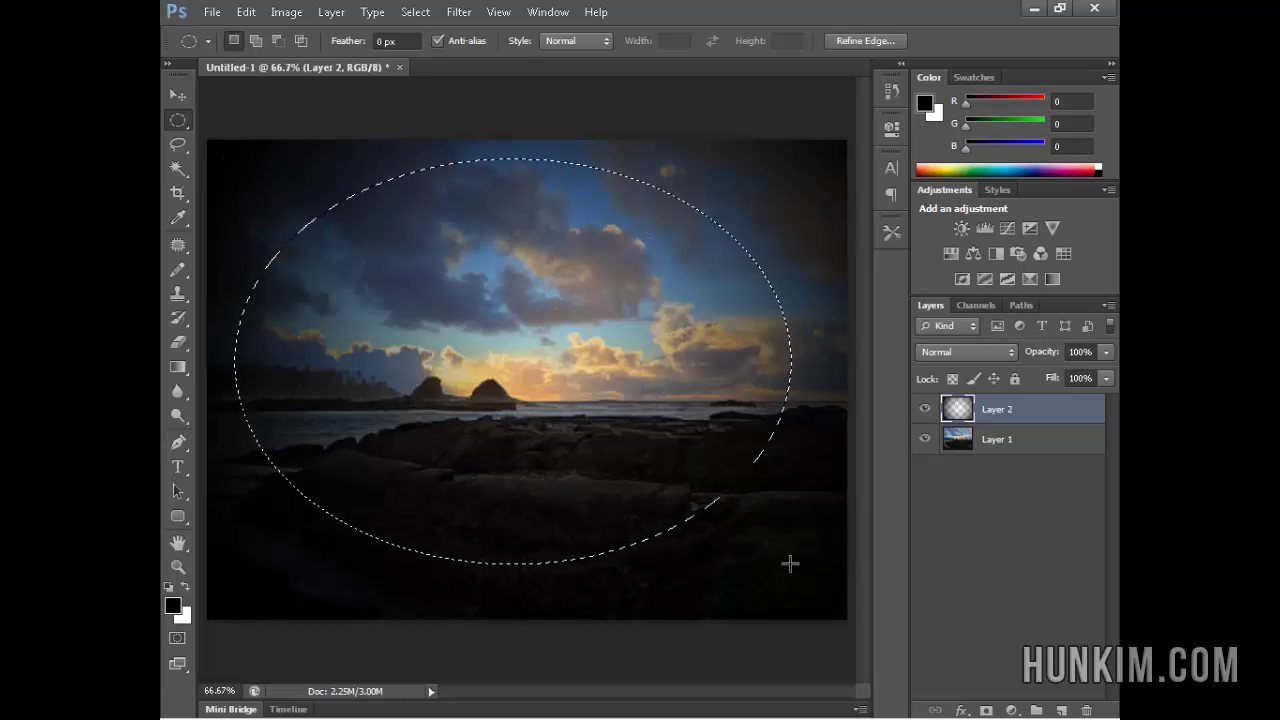
{"action": "key", "text": "Delete"}
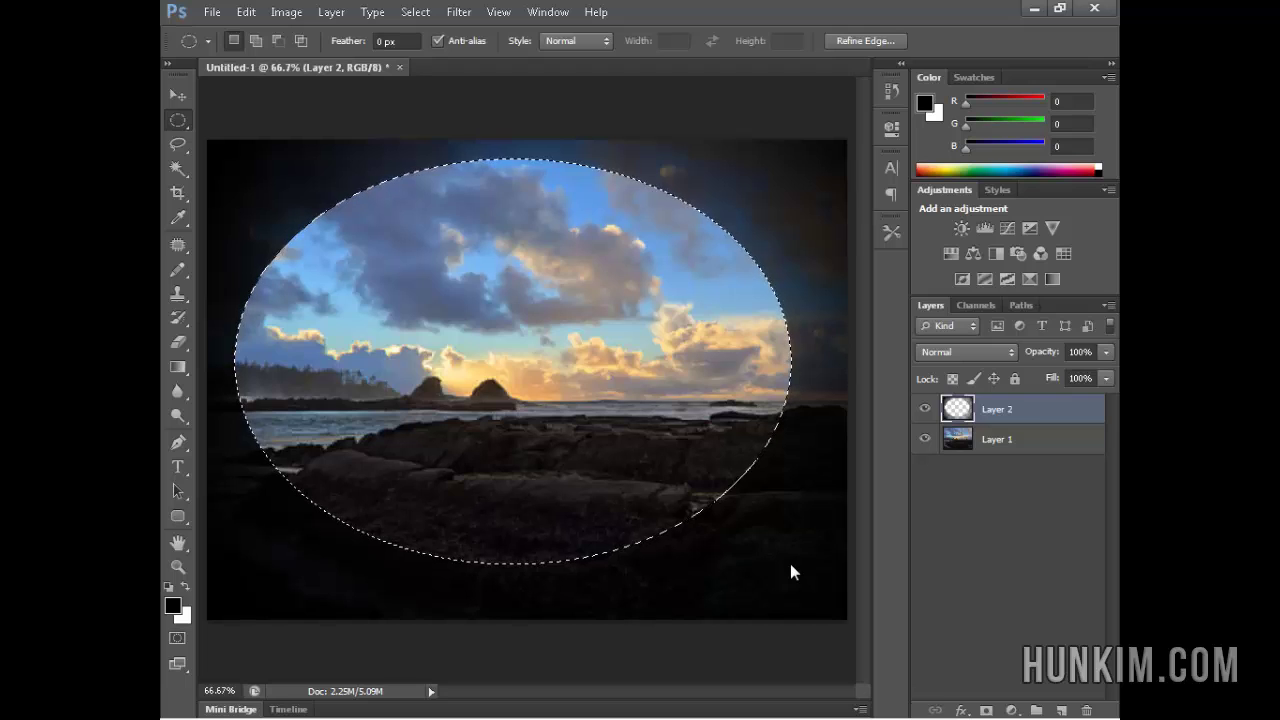
- Deselect, undo the oval cut-out to restore the vignette, and deselect again
{"action": "left_click", "coordinate": [415, 12]}
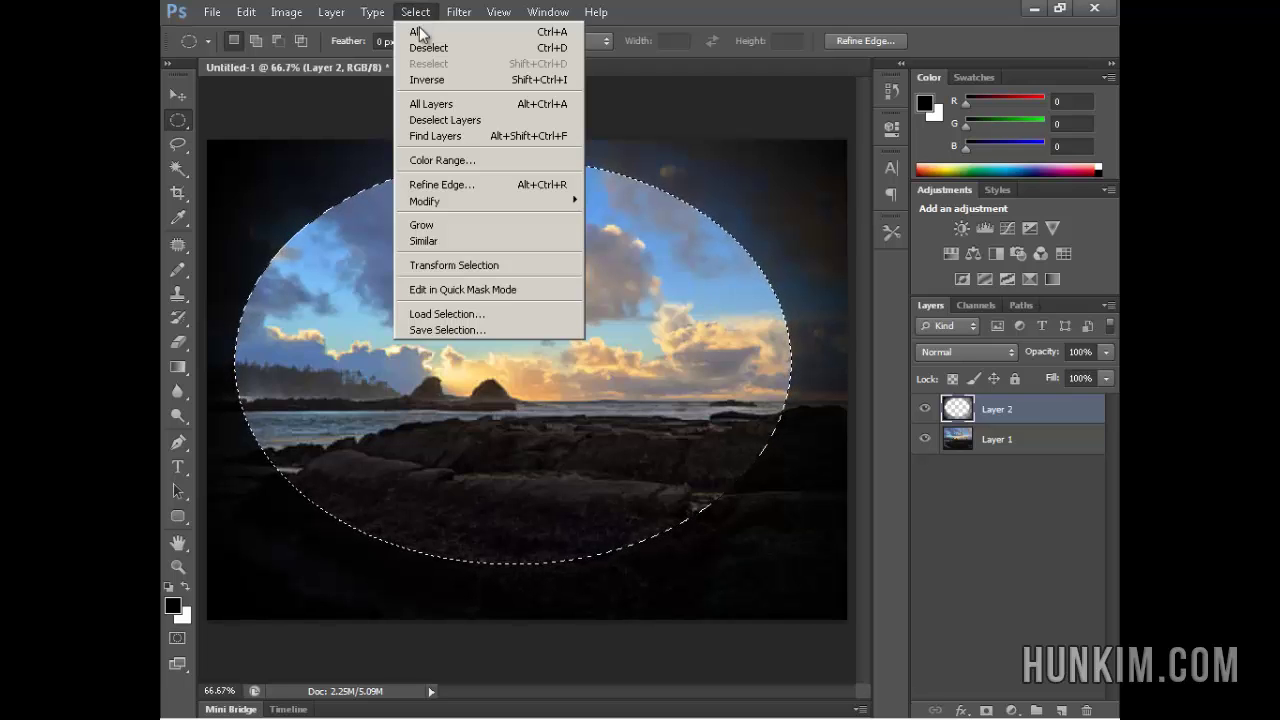
{"action": "left_click", "coordinate": [427, 46]}
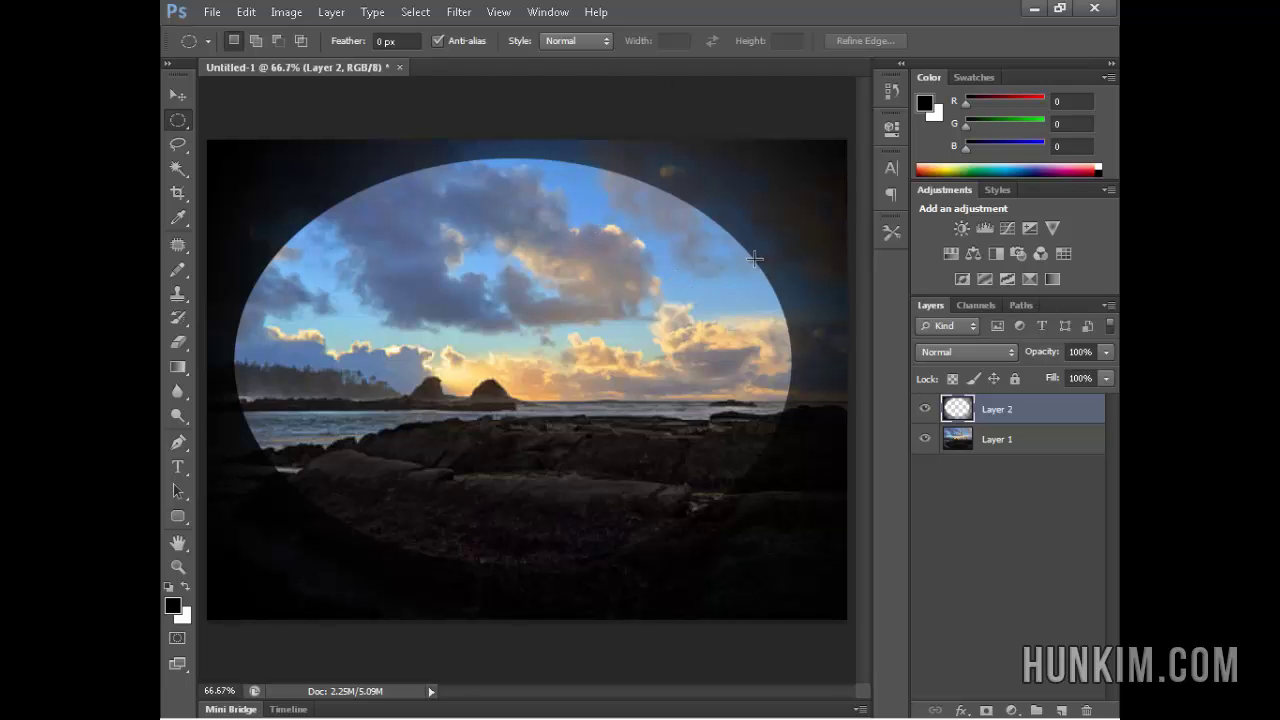
{"action": "key", "text": "ctrl+z"}
{"action": "key", "text": "ctrl+alt+z"}
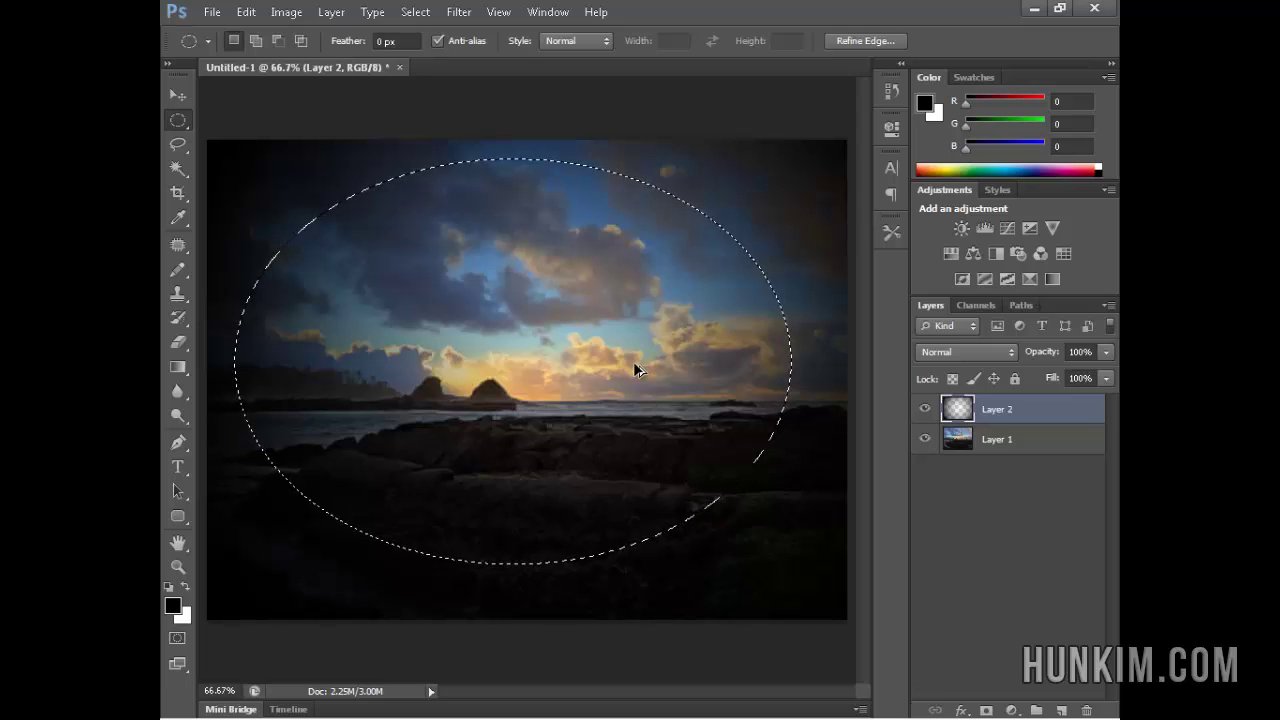
{"action": "left_click", "coordinate": [415, 12]}
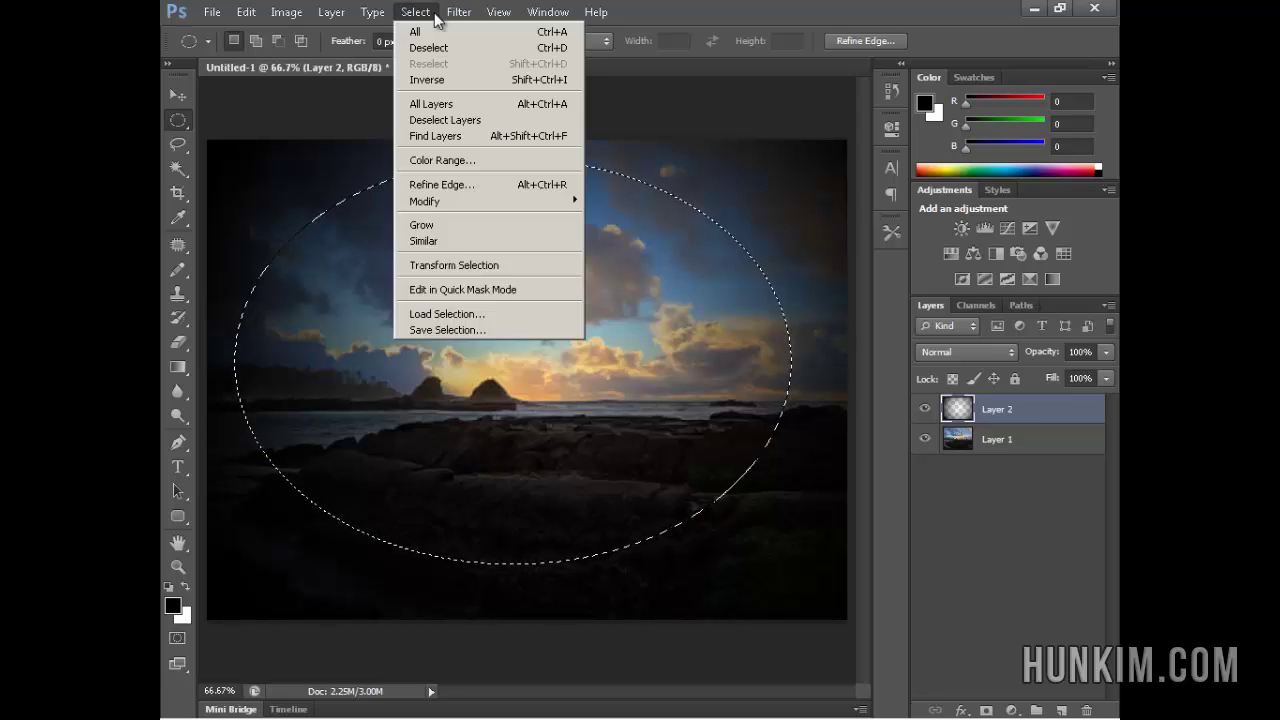
{"action": "left_click", "coordinate": [443, 46]}
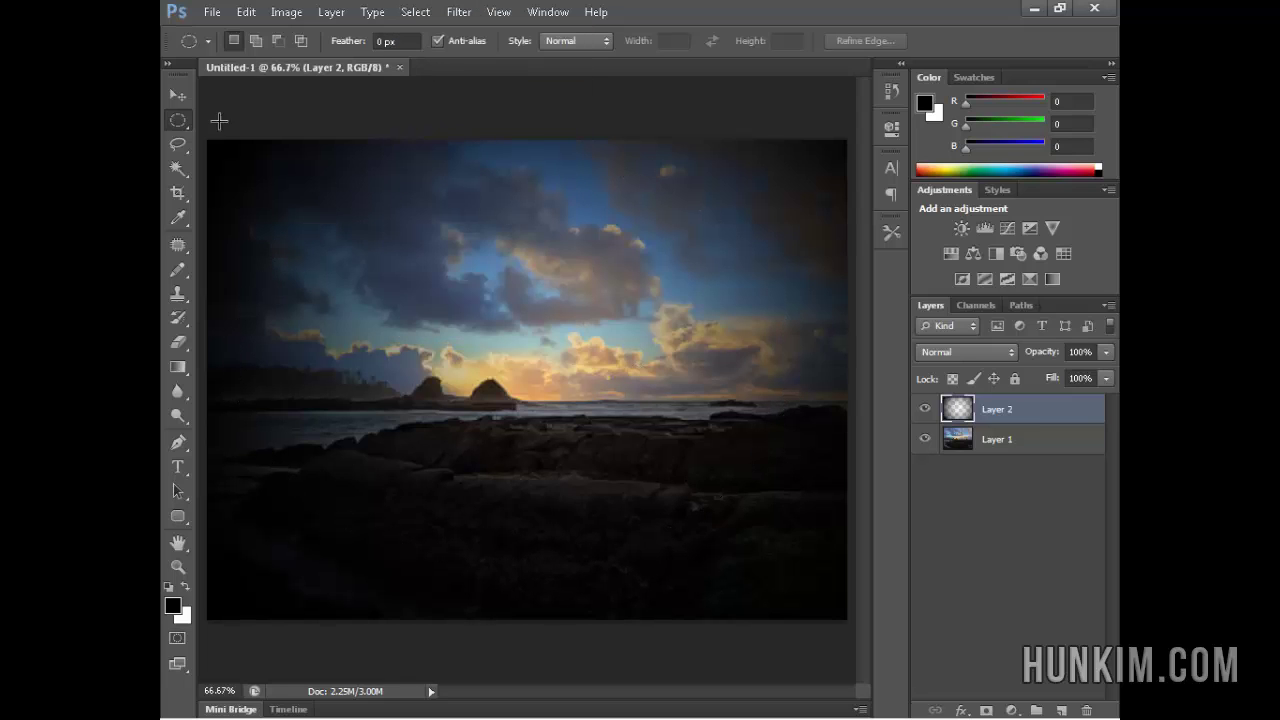
- With a 100 px feather, draw an oval over the photo, clear its darkening, then deselect
{"action": "left_click", "coordinate": [378, 41]}
{"action": "type", "text": "100"}
{"action": "key", "text": "Return"}
{"action": "left_click_drag", "start_coordinate": [210, 141], "coordinate": [842, 614]}
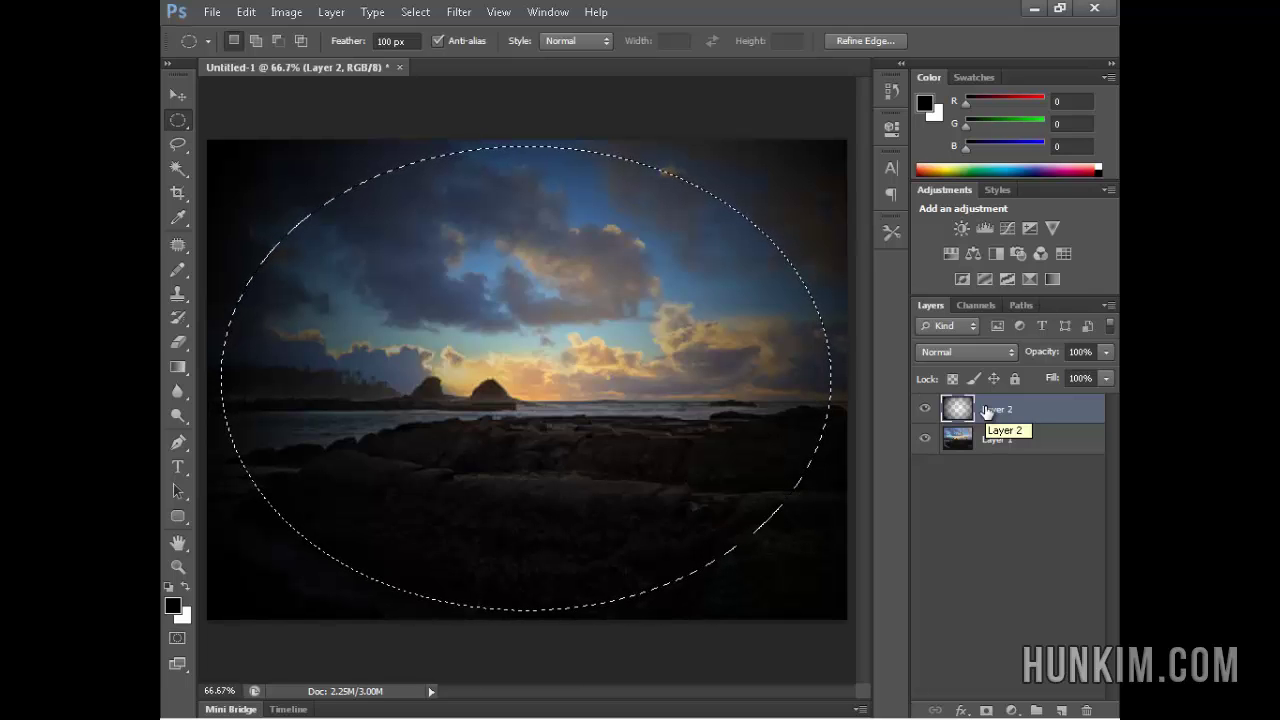
{"action": "key", "text": "Delete"}
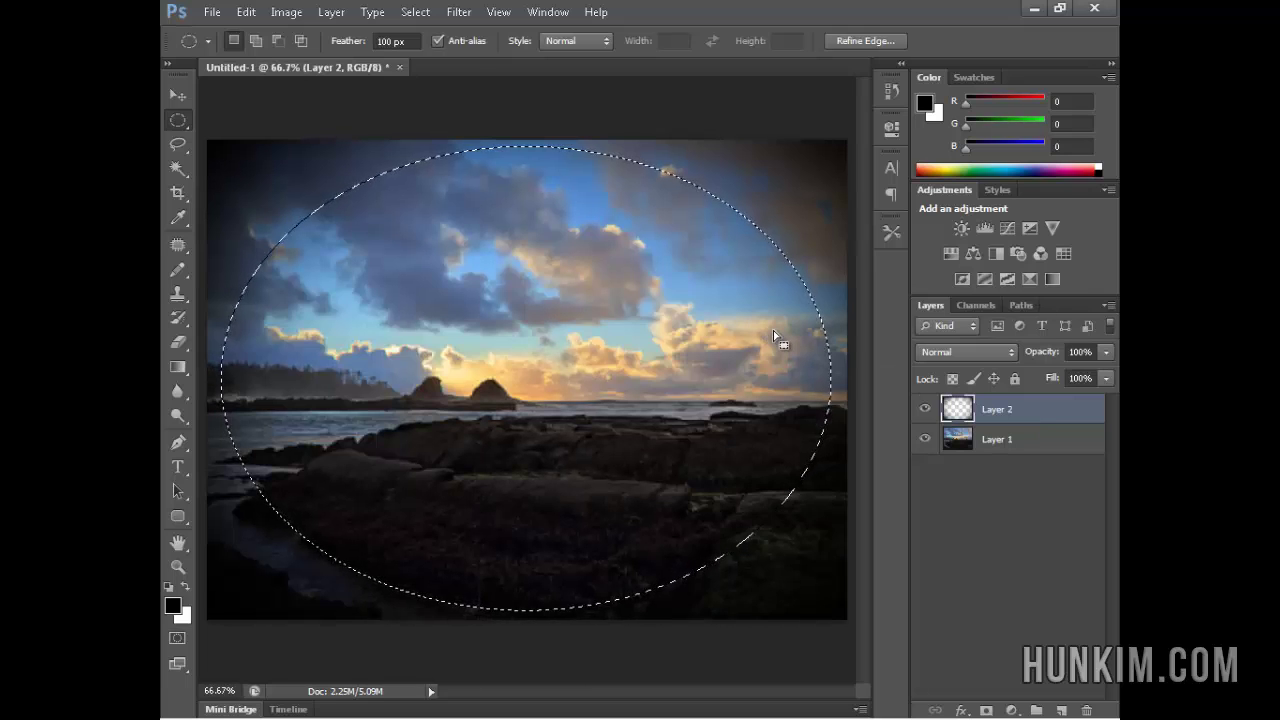
{"action": "left_click", "coordinate": [415, 12]}
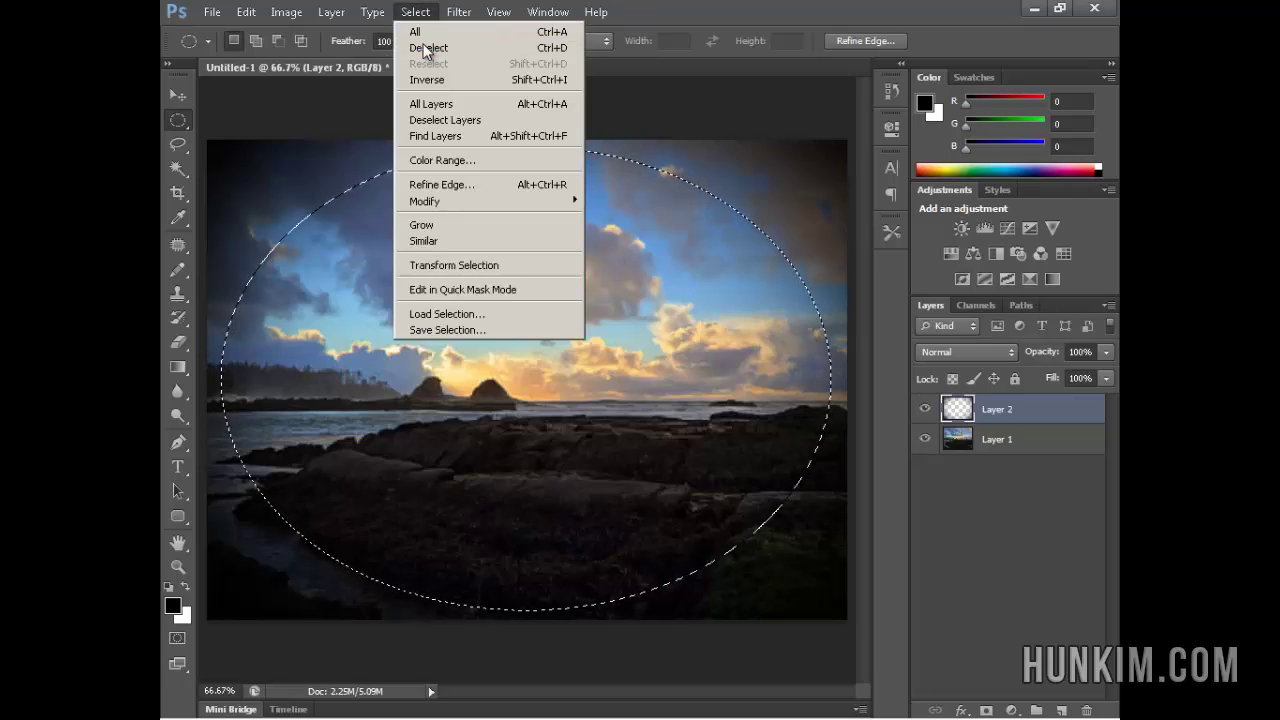
{"action": "left_click", "coordinate": [428, 47]}
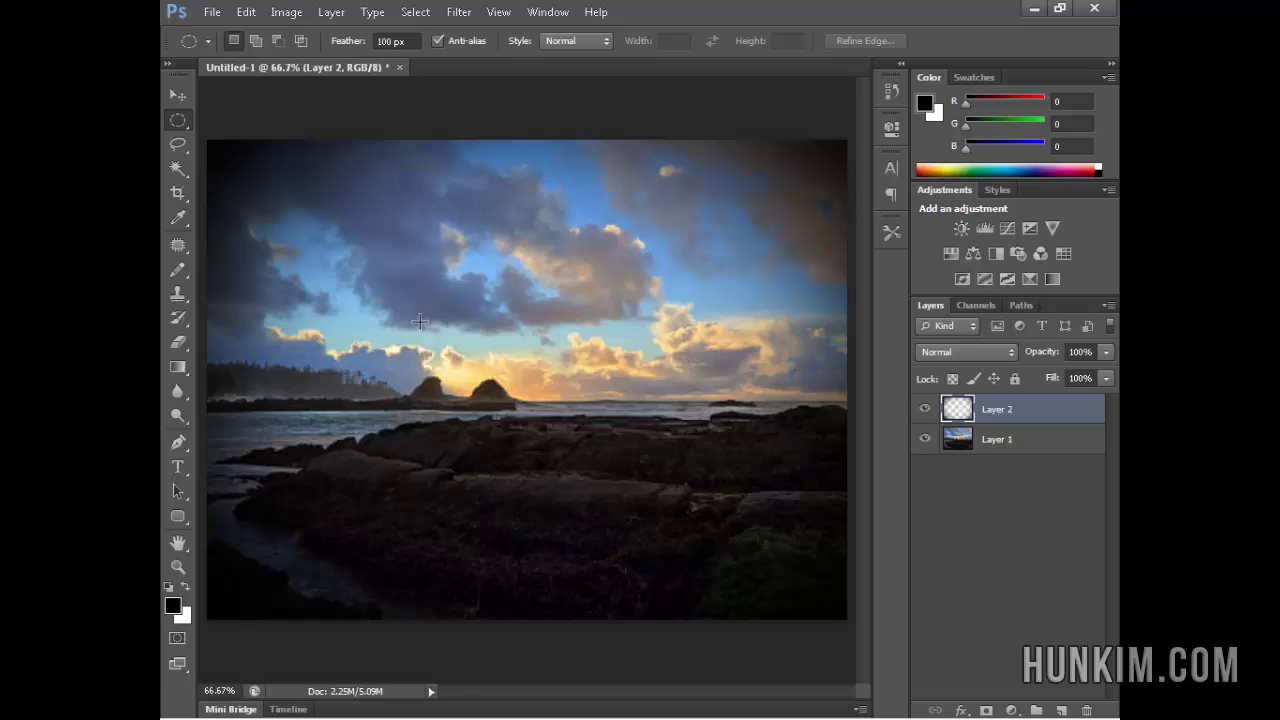
- Delete the vignette layer and replace it with a new empty Layer 2
{"action": "left_click", "coordinate": [1086, 710]}
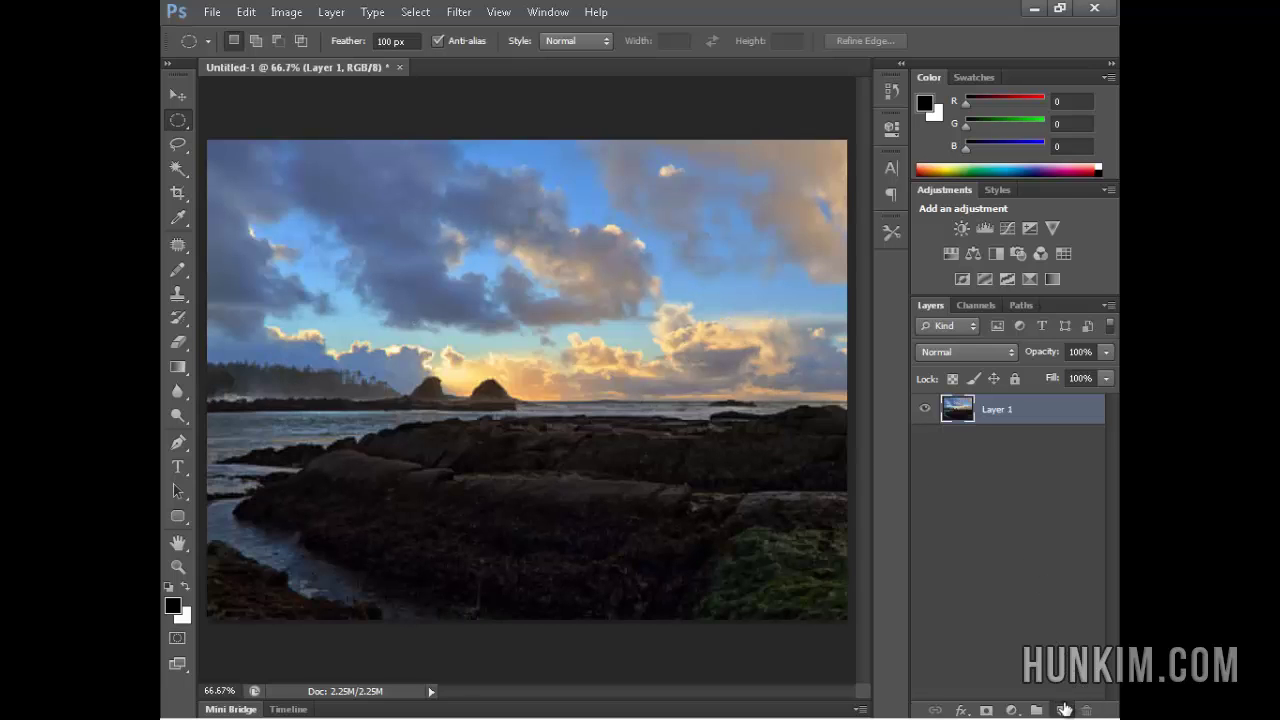
{"action": "left_click", "coordinate": [1062, 709]}
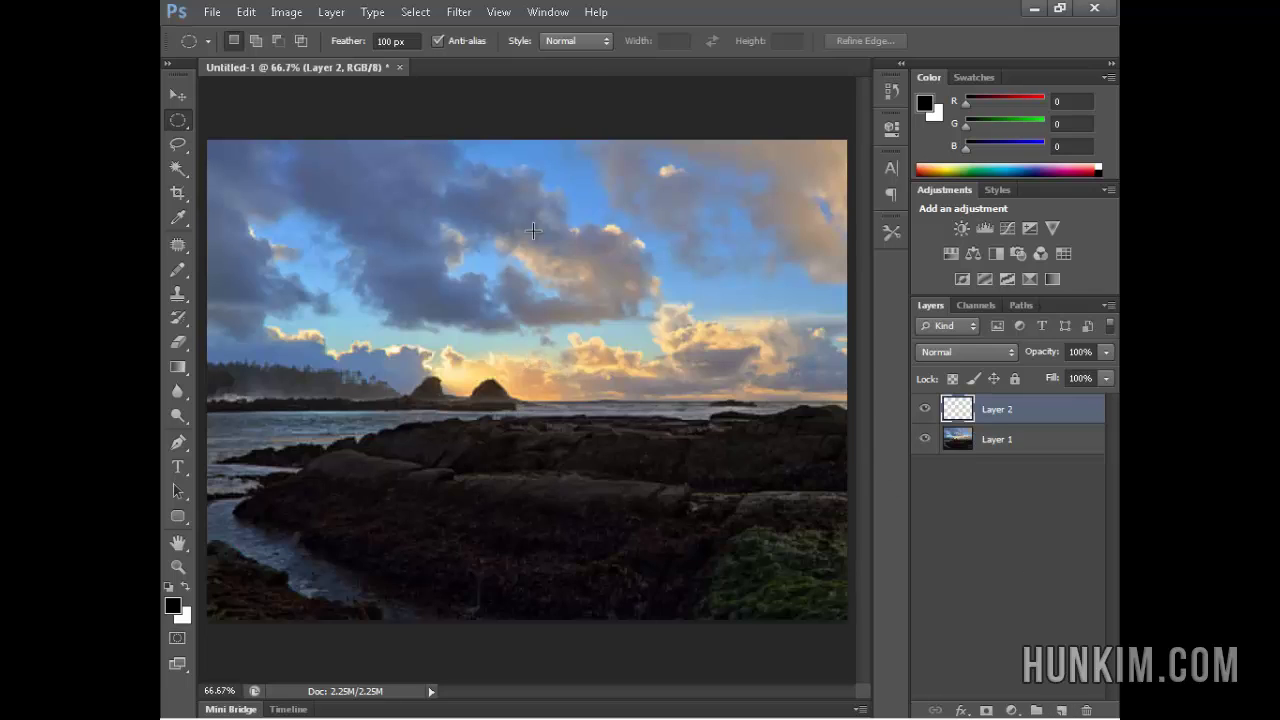
{"action": "left_click", "coordinate": [500, 12]}
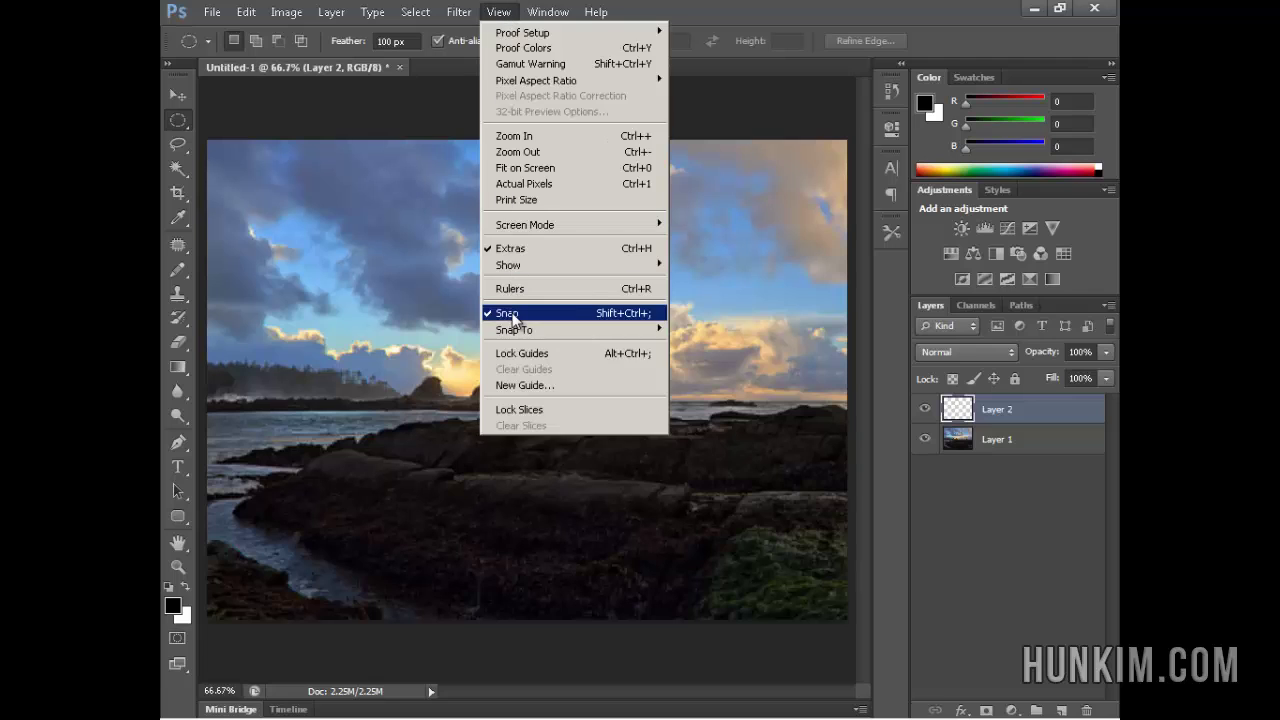
{"action": "left_click", "coordinate": [534, 384]}
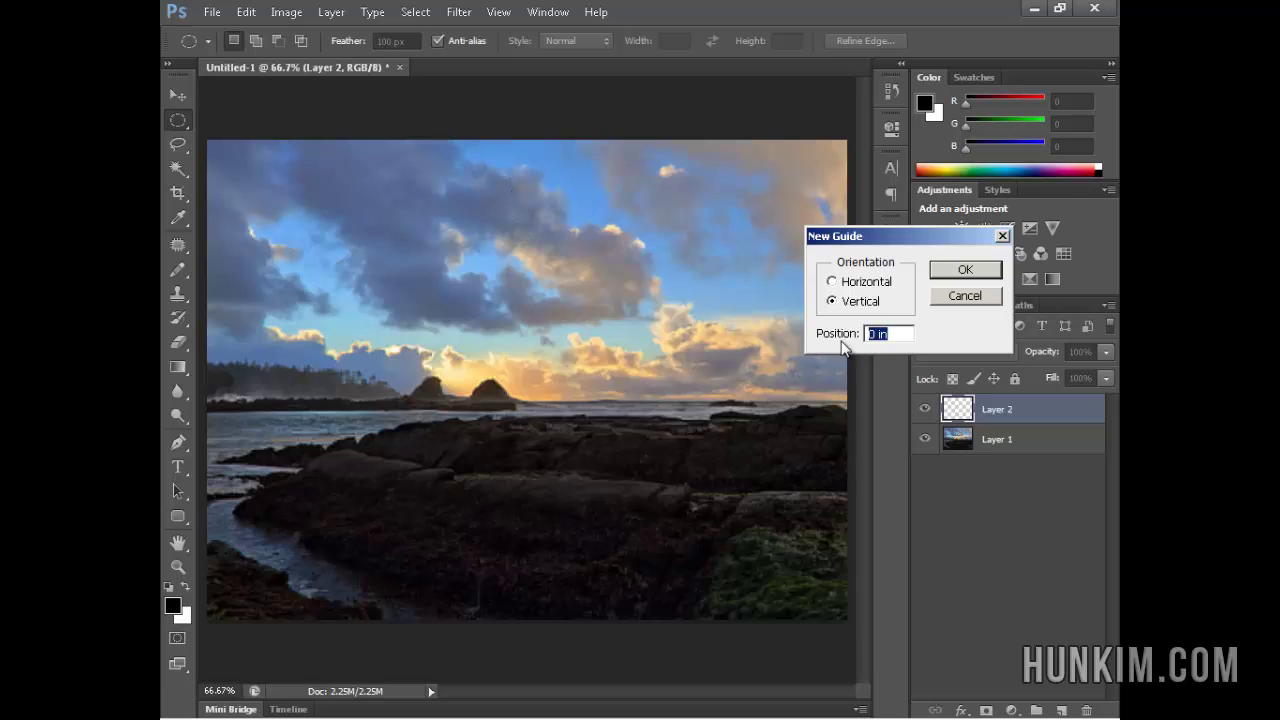
{"action": "left_click", "coordinate": [965, 296]}
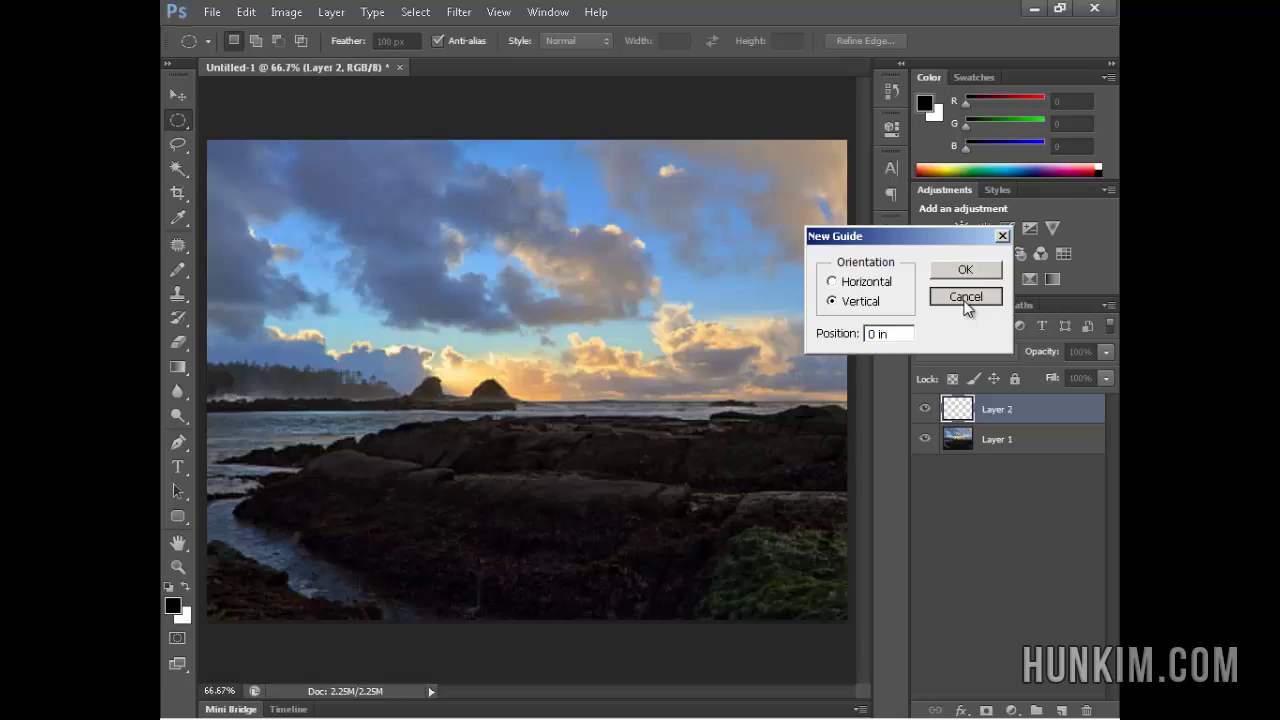
- Check the image size, then add a vertical guide at 512px
{"action": "left_click", "coordinate": [288, 12]}
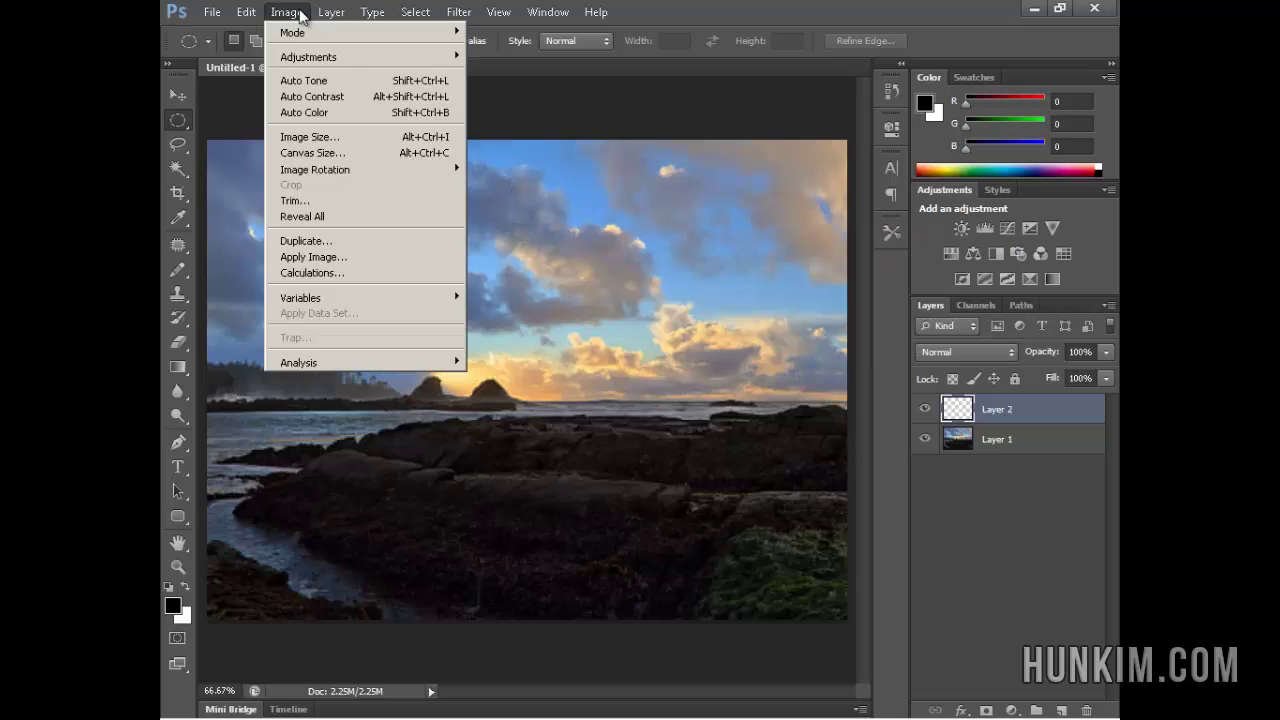
{"action": "left_click", "coordinate": [308, 134]}
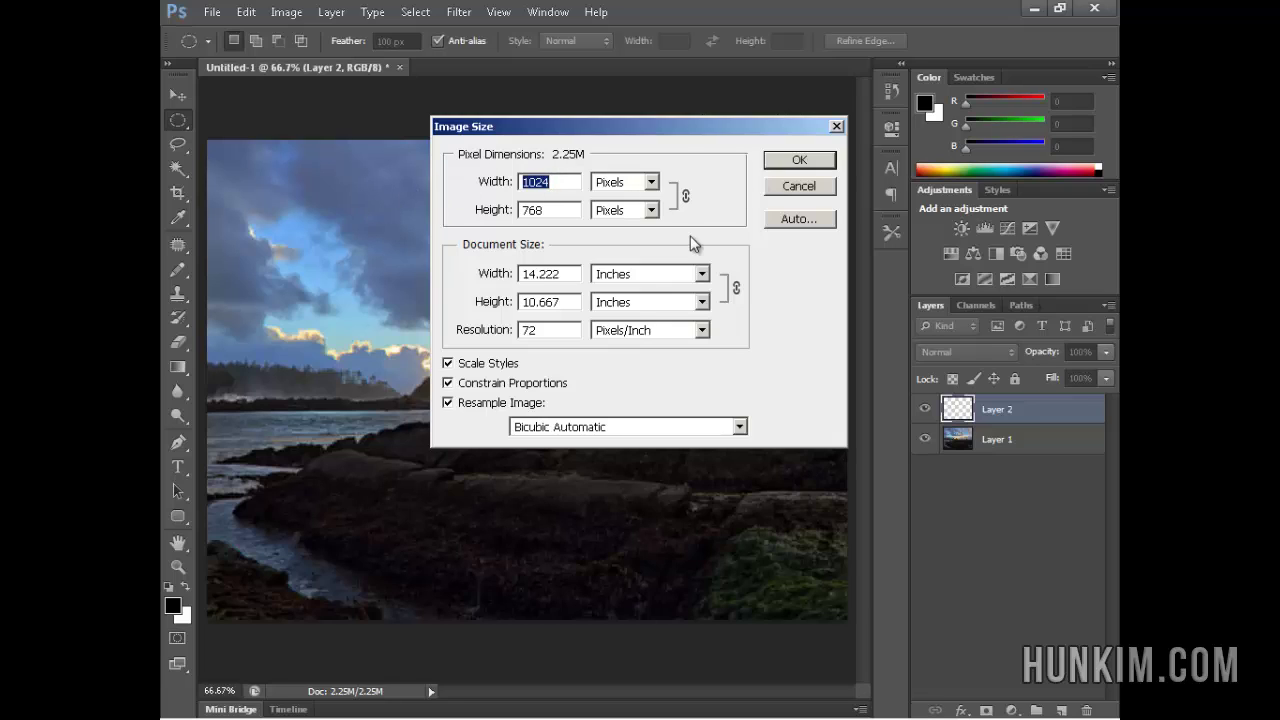
{"action": "left_click", "coordinate": [798, 186]}
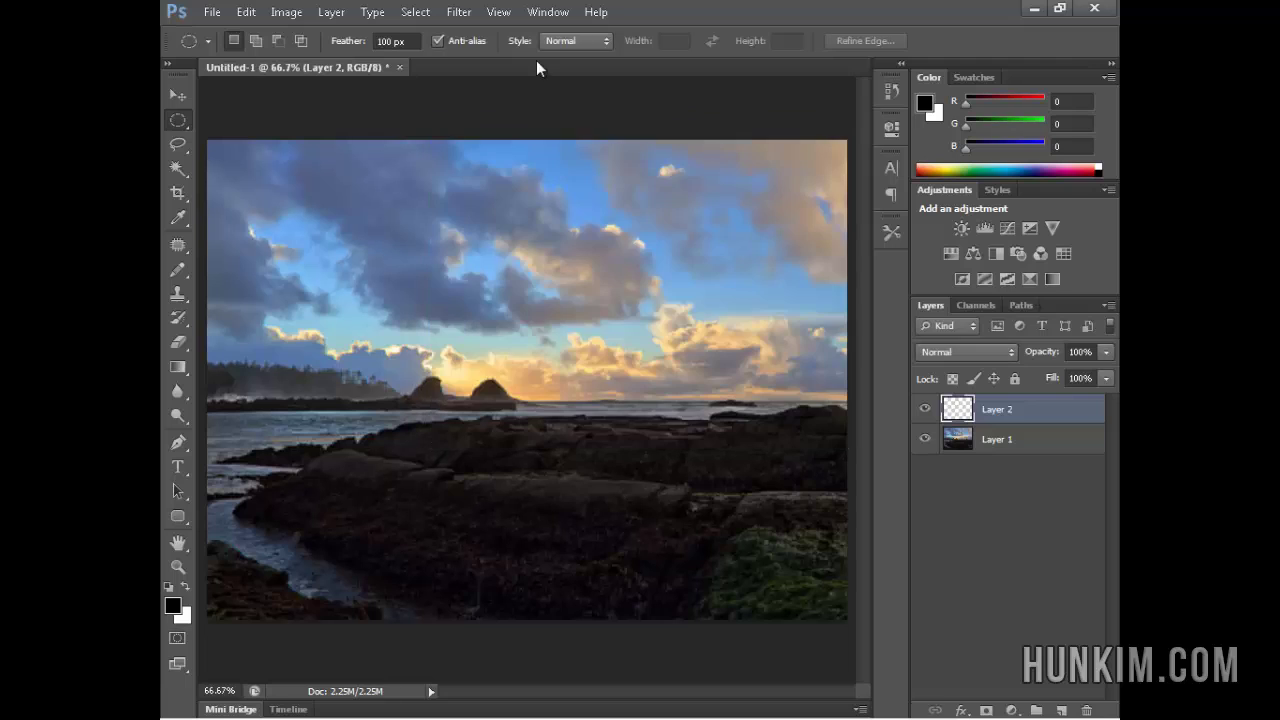
{"action": "left_click", "coordinate": [503, 12]}
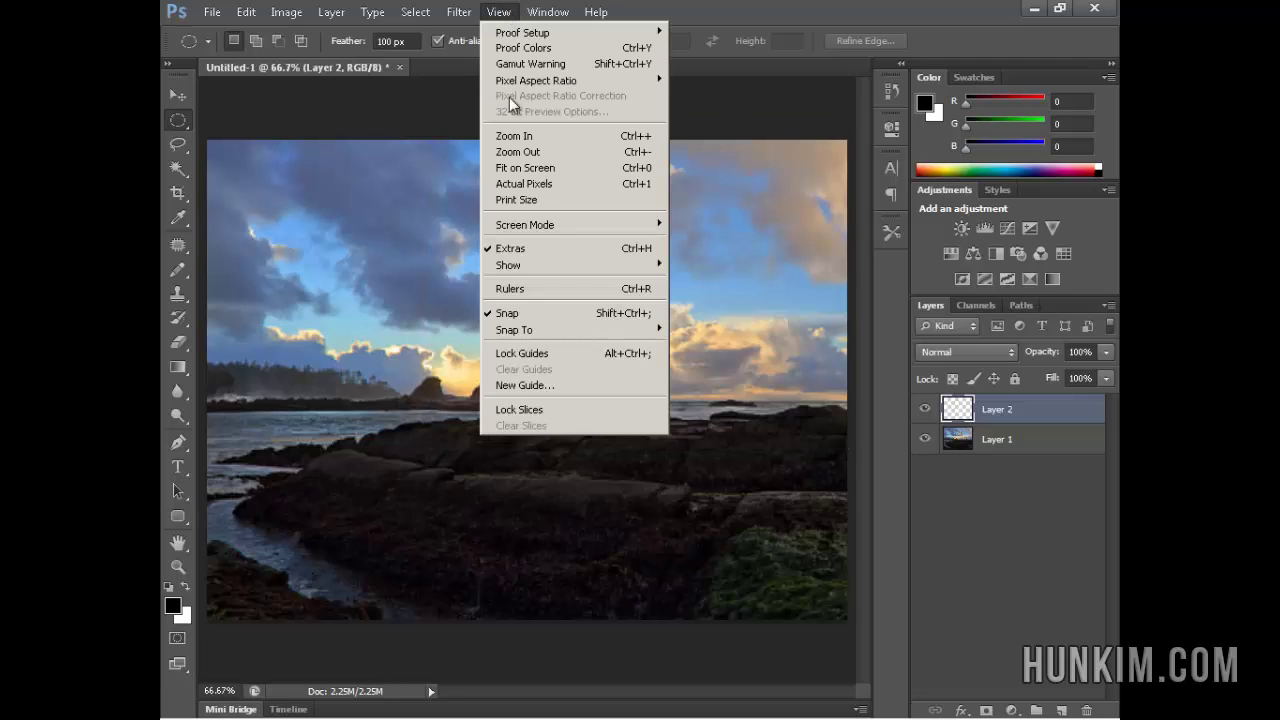
{"action": "left_click", "coordinate": [530, 386]}
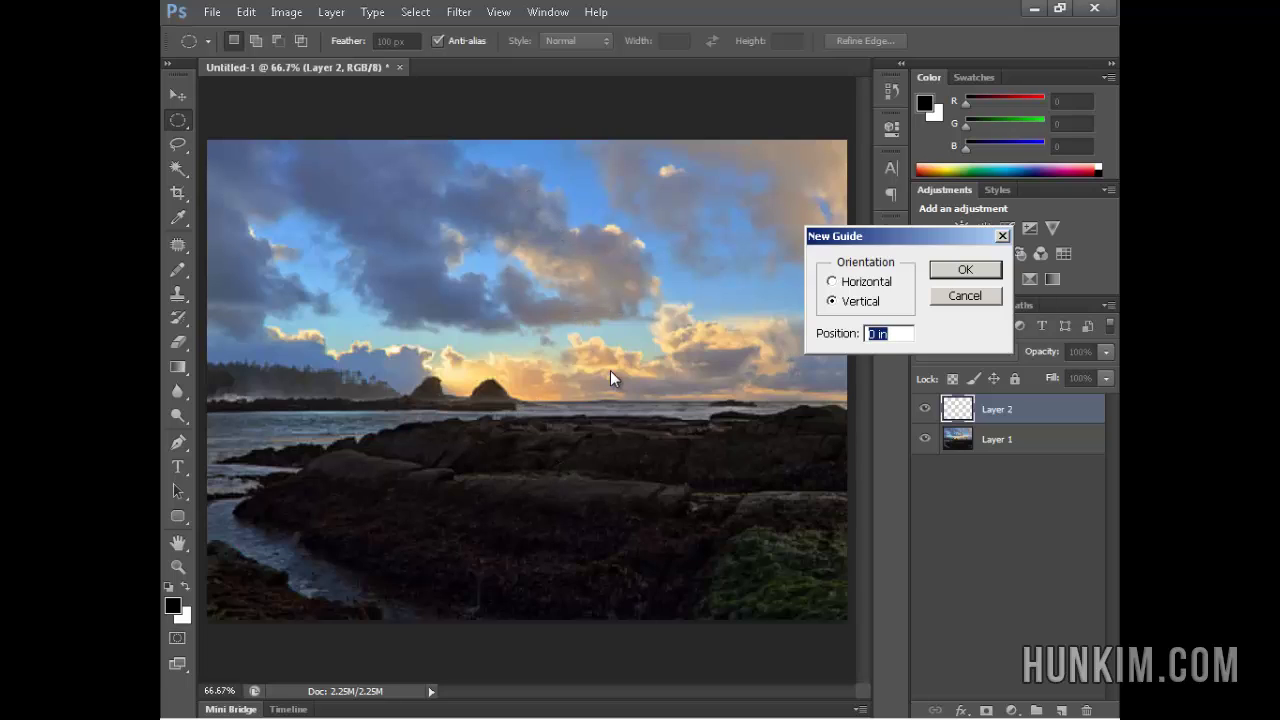
{"action": "type", "text": "512px"}
{"action": "left_click", "coordinate": [966, 271]}
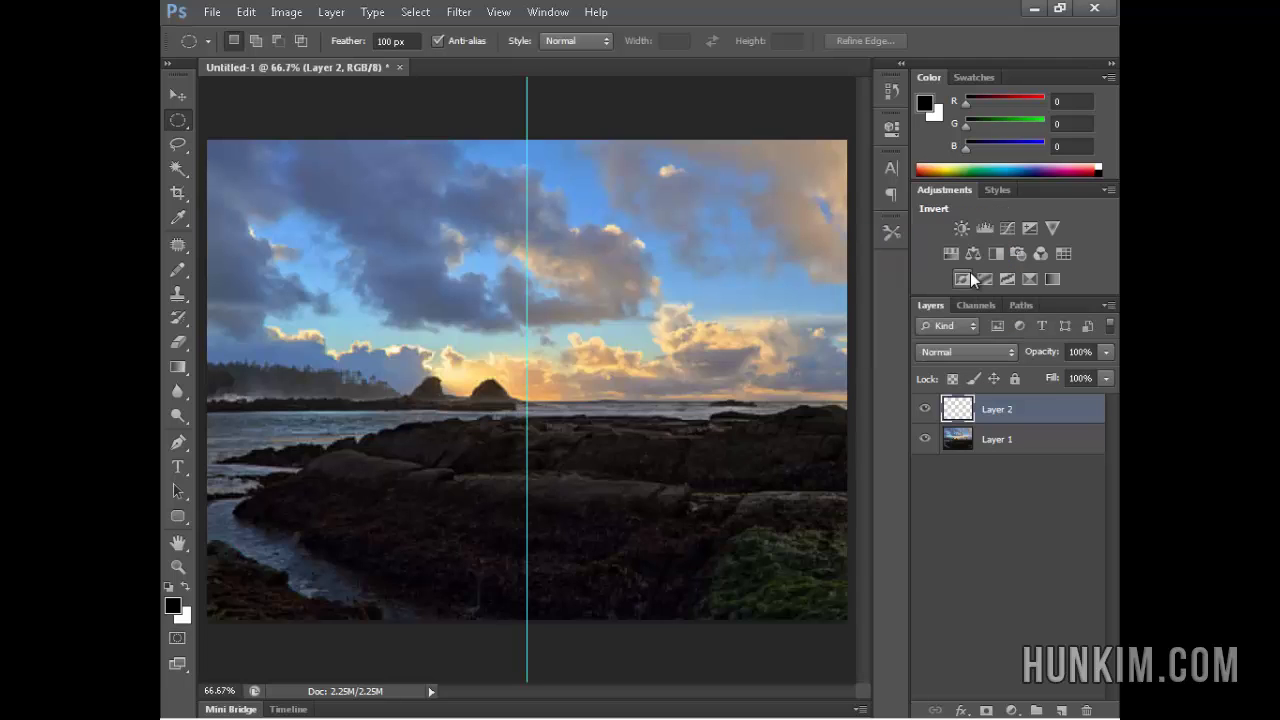
- Recheck the image's pixel dimensions in Image Size without changing them
{"action": "left_click", "coordinate": [296, 13]}
{"action": "left_click", "coordinate": [309, 136]}
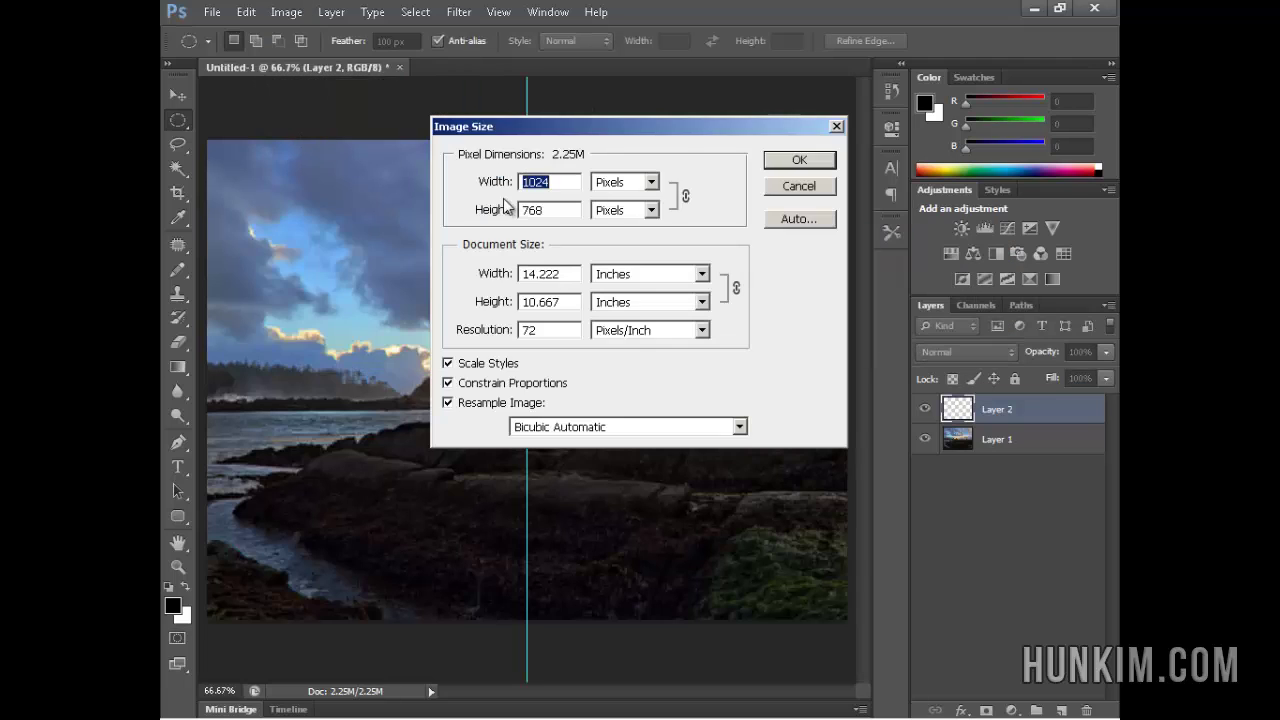
{"action": "key", "text": "super+r"}
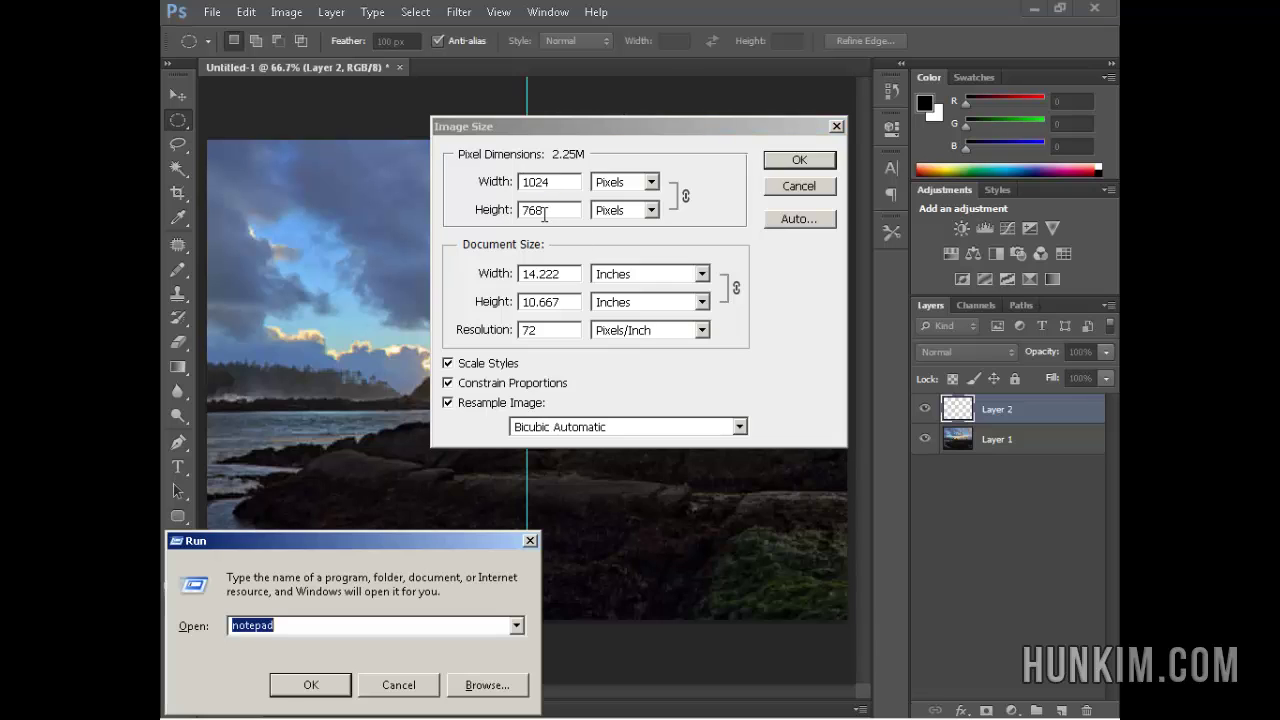
{"action": "key", "text": "Escape"}
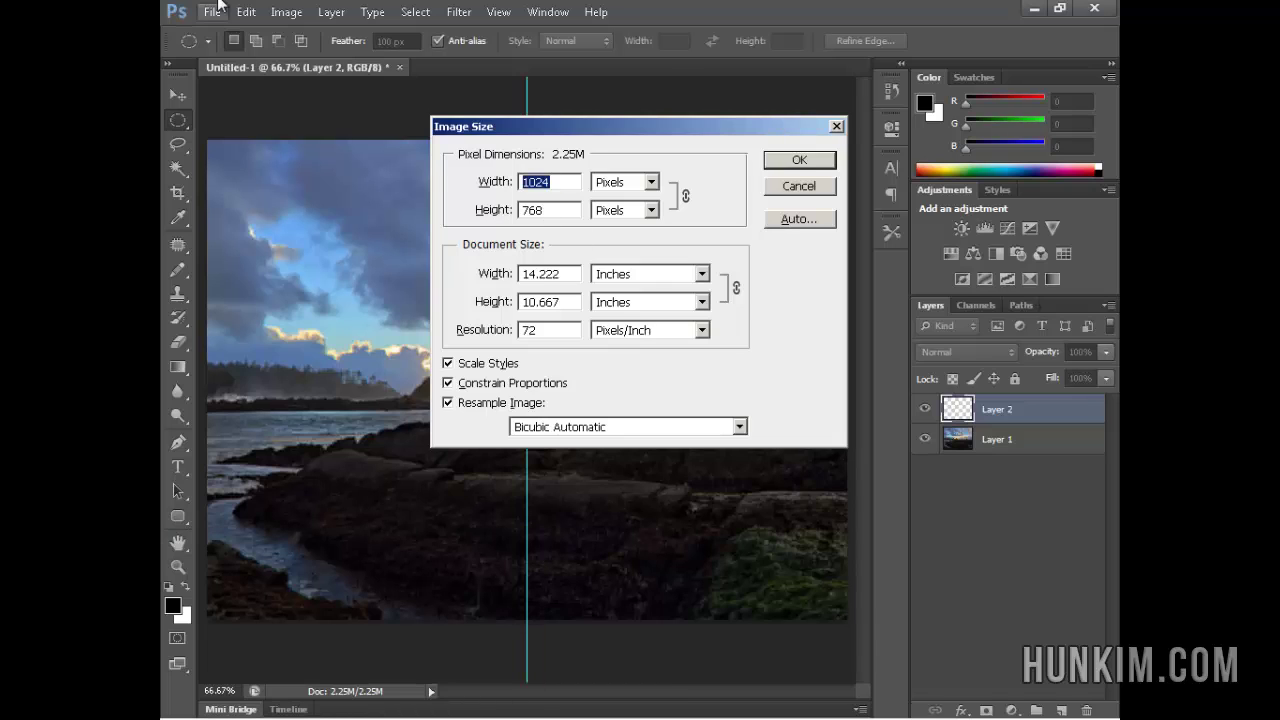
{"action": "left_click", "coordinate": [799, 187]}
- Add a horizontal guide at 884px
{"action": "left_click", "coordinate": [498, 12]}
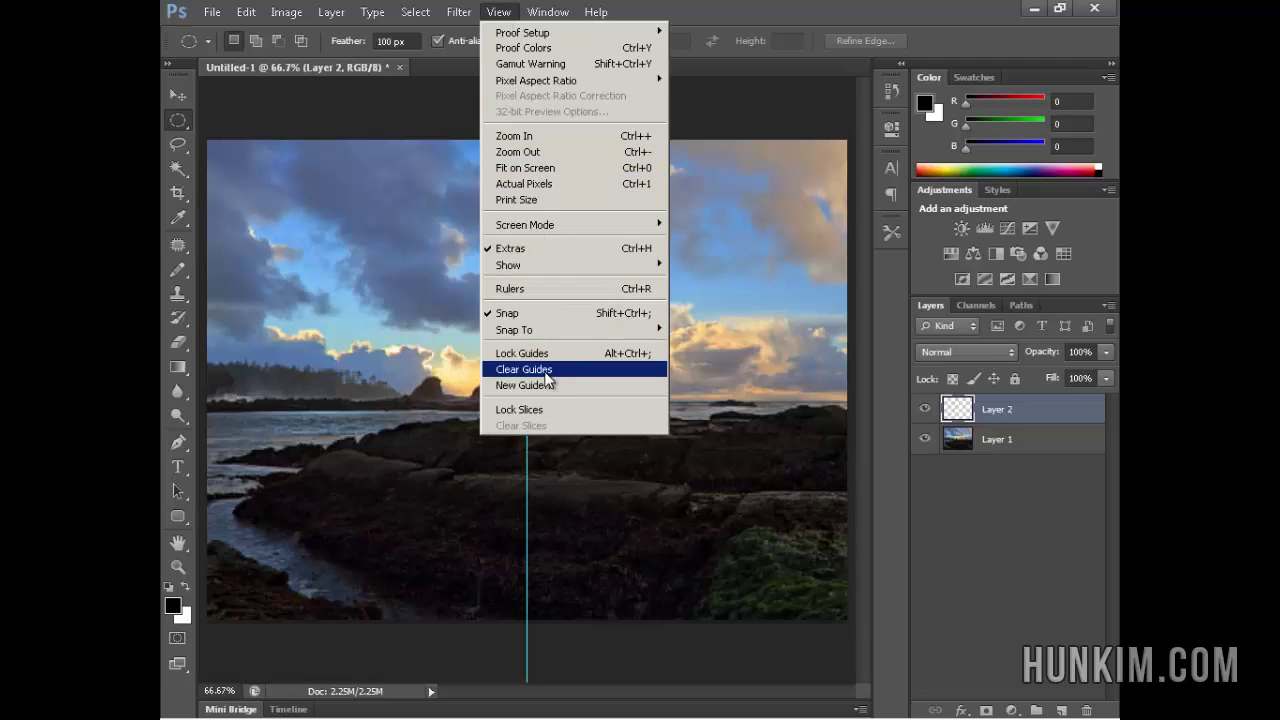
{"action": "left_click", "coordinate": [520, 385]}
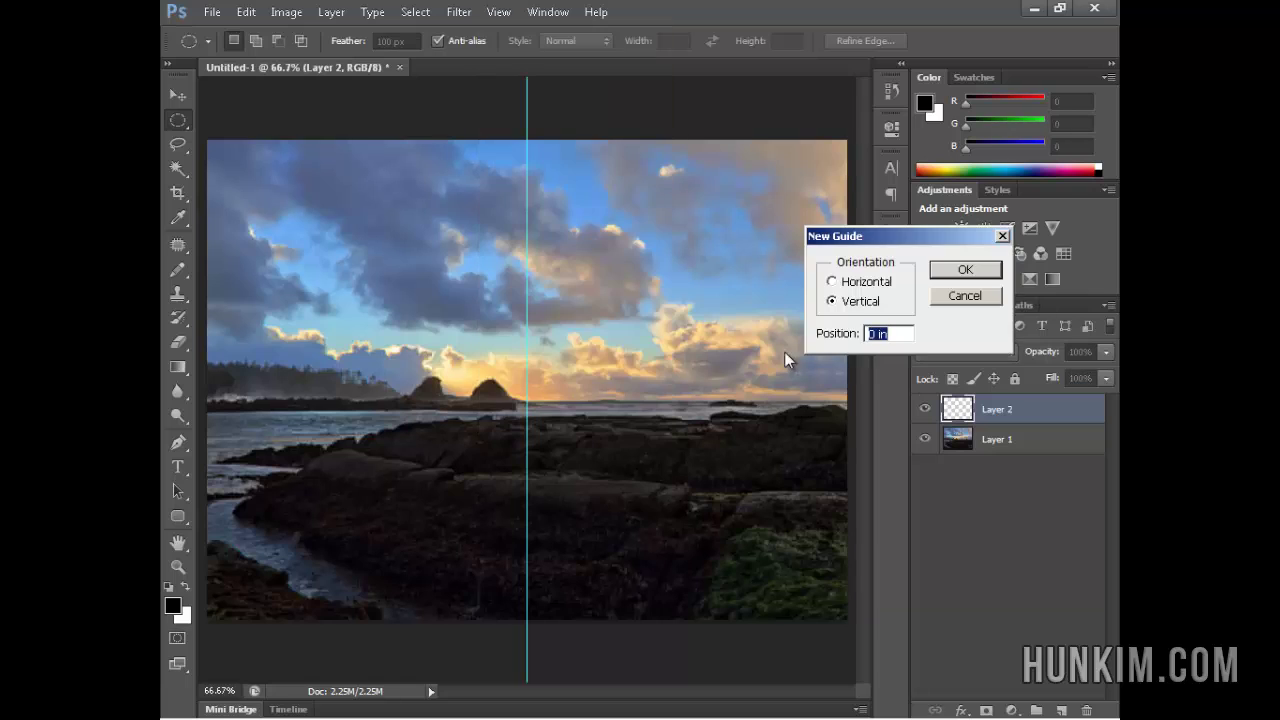
{"action": "left_click", "coordinate": [845, 285]}
{"action": "type", "text": "8"}
{"action": "type", "text": "84px"}
{"action": "key", "text": "Return"}
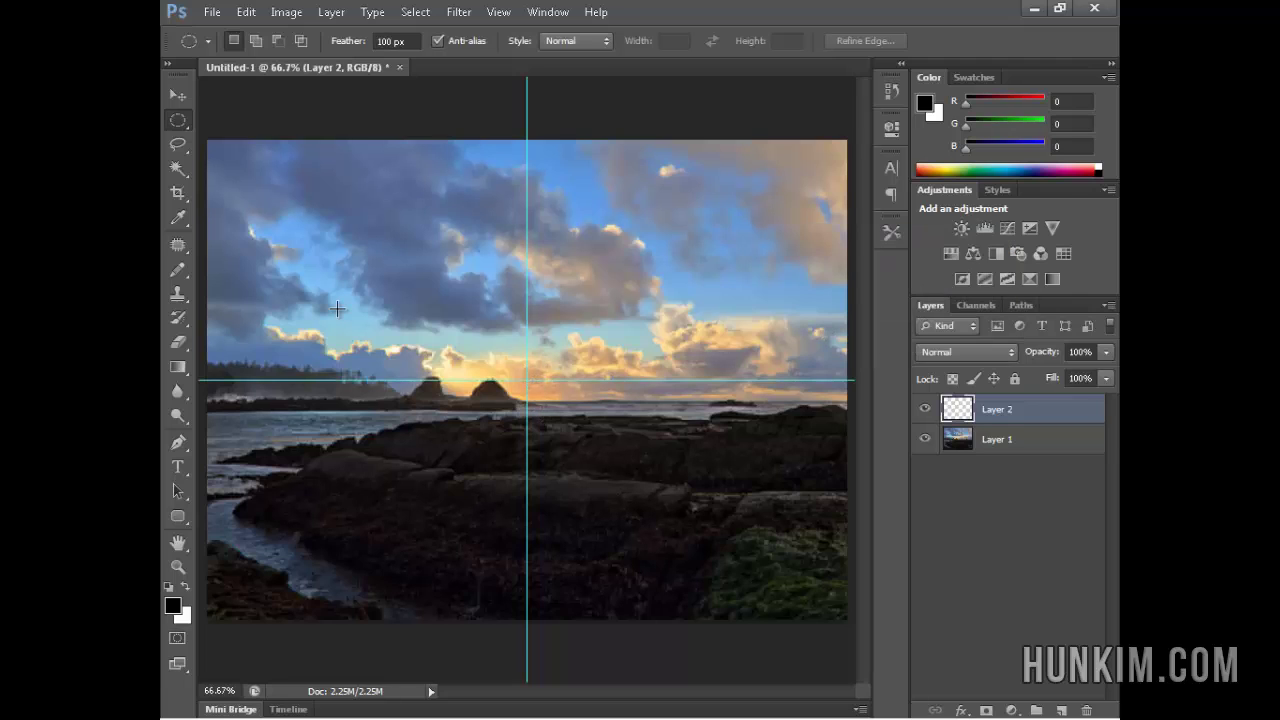
- Drag a Foreground to Transparent radial gradient from the guide intersection to the top-right corner
{"action": "left_click", "coordinate": [177, 367]}
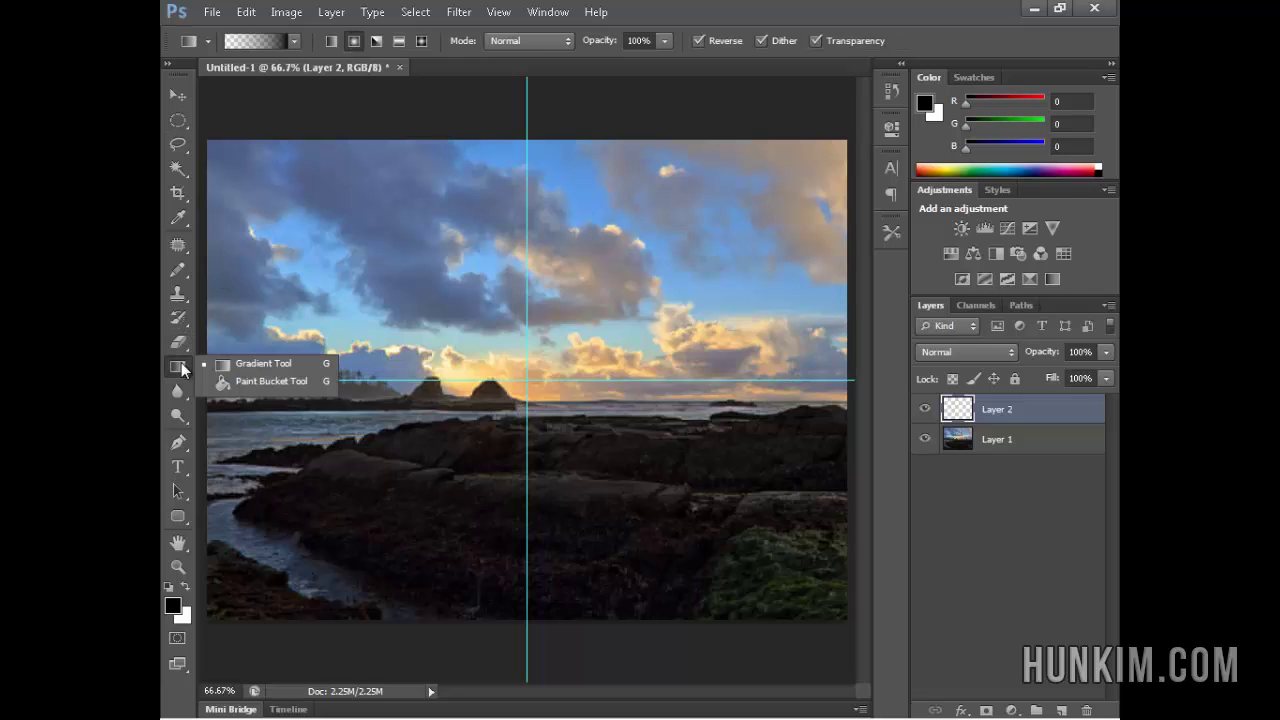
{"action": "left_click", "coordinate": [224, 366]}
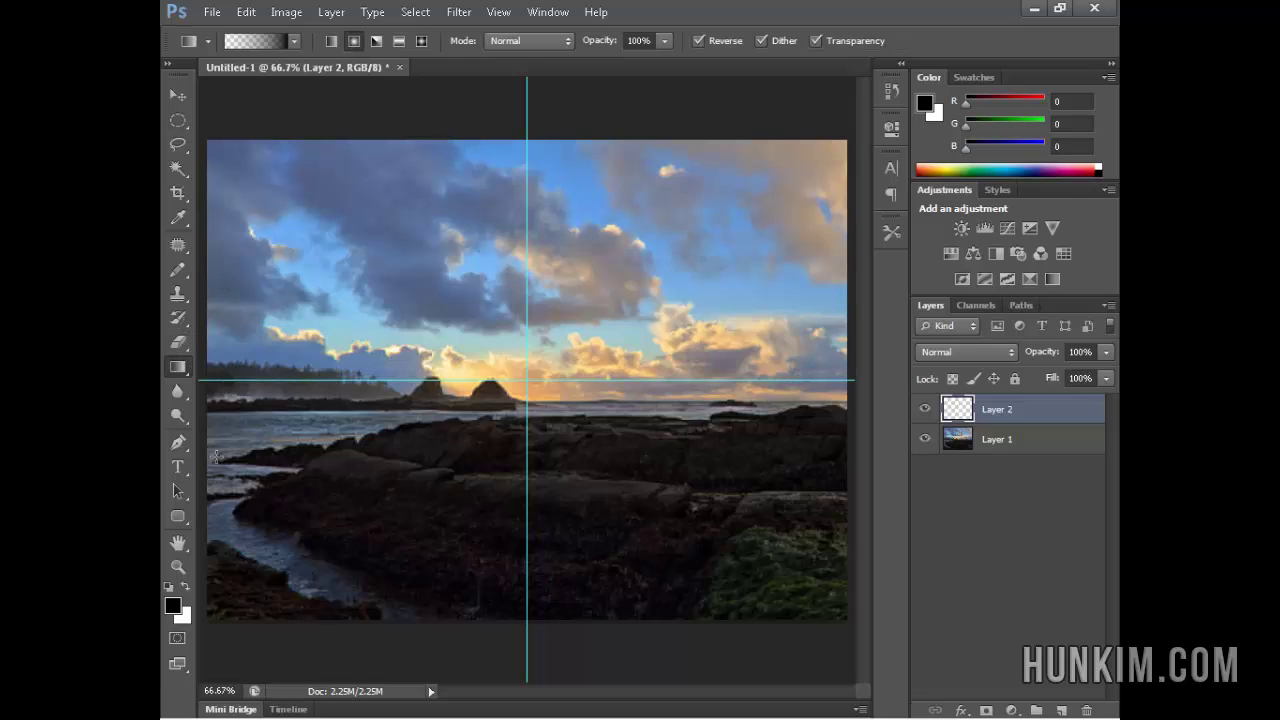
{"action": "left_click", "coordinate": [295, 41]}
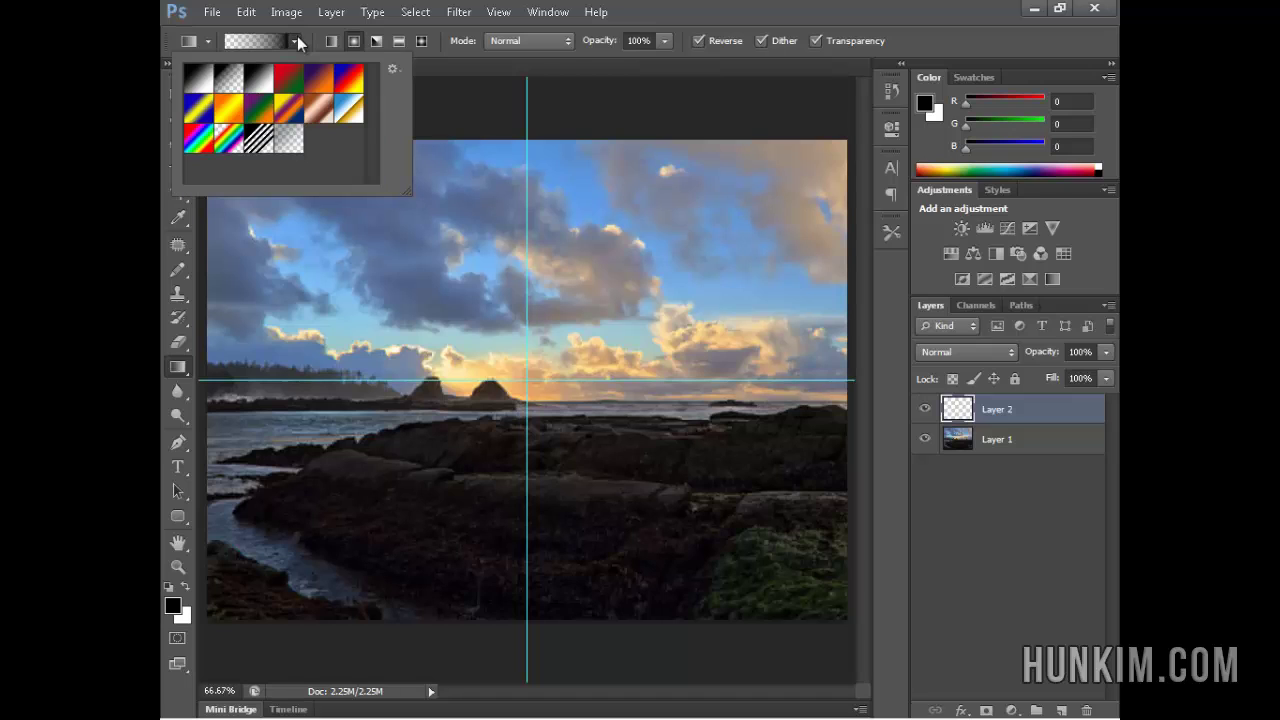
{"action": "double_click", "coordinate": [236, 82]}
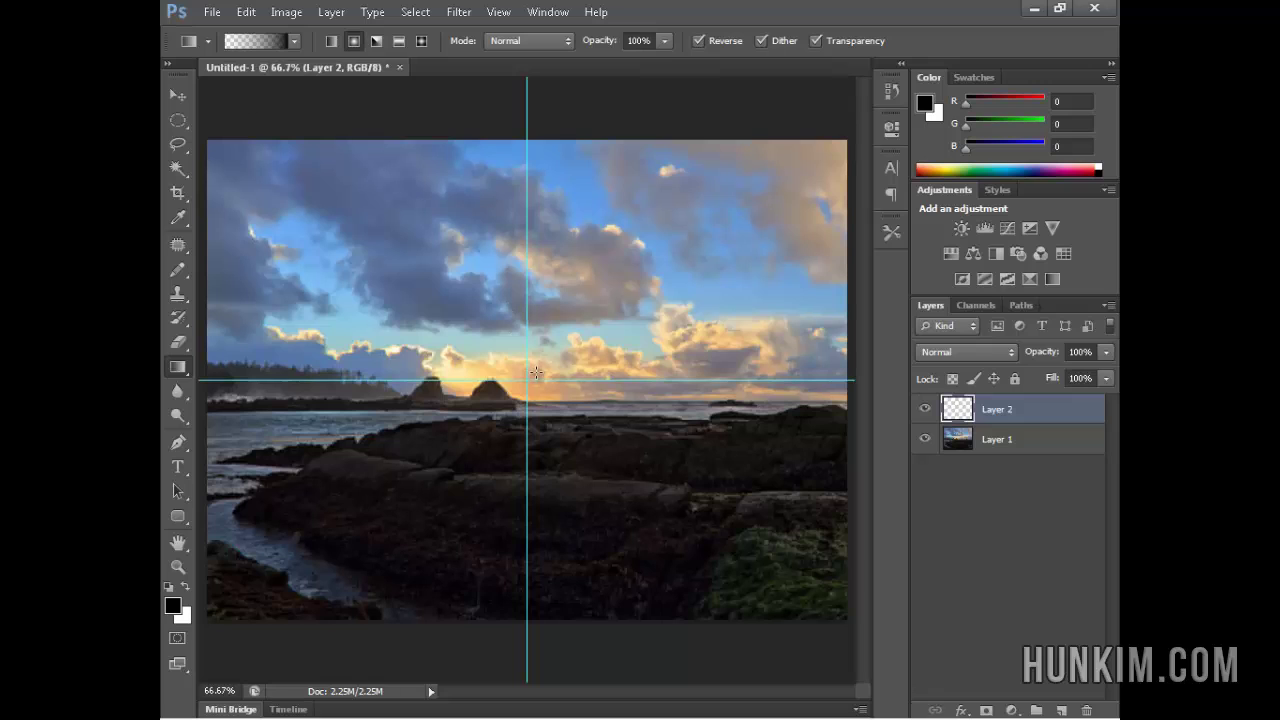
{"action": "left_click_drag", "start_coordinate": [527, 380], "coordinate": [846, 140]}
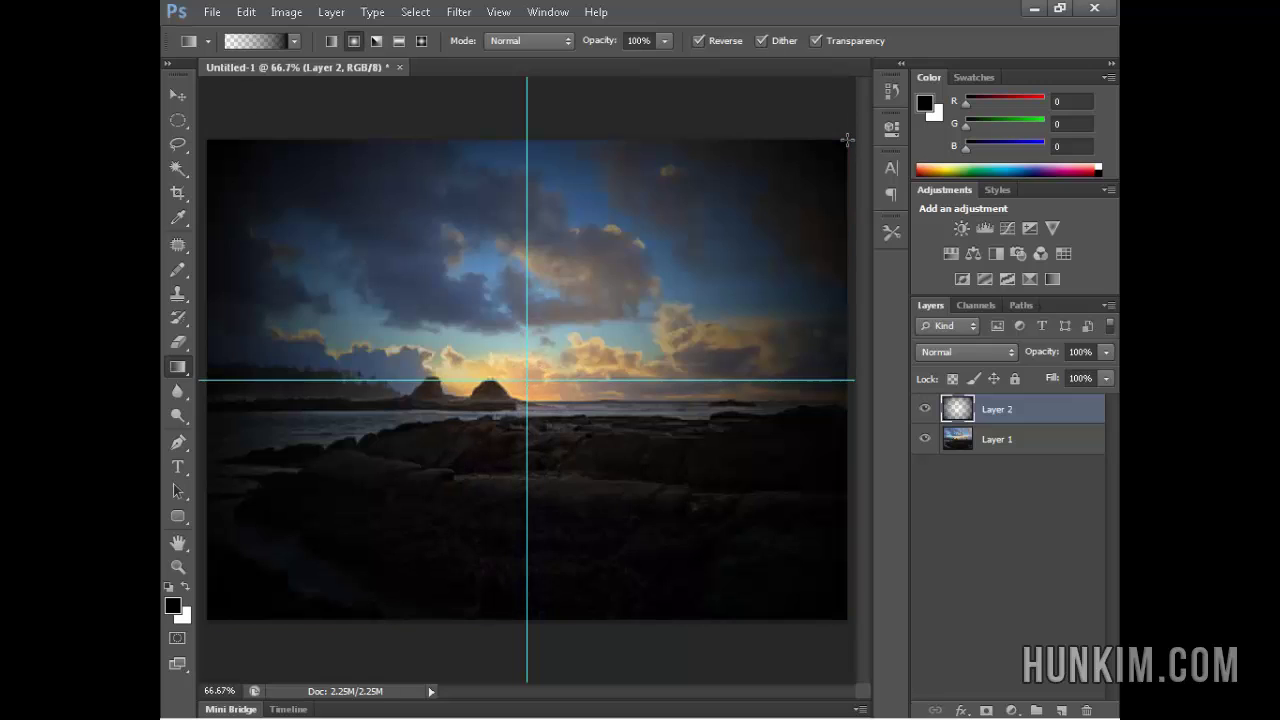
- Drag an elliptical selection from the canvas's top-left to its bottom-right corner
{"action": "left_click", "coordinate": [177, 121]}
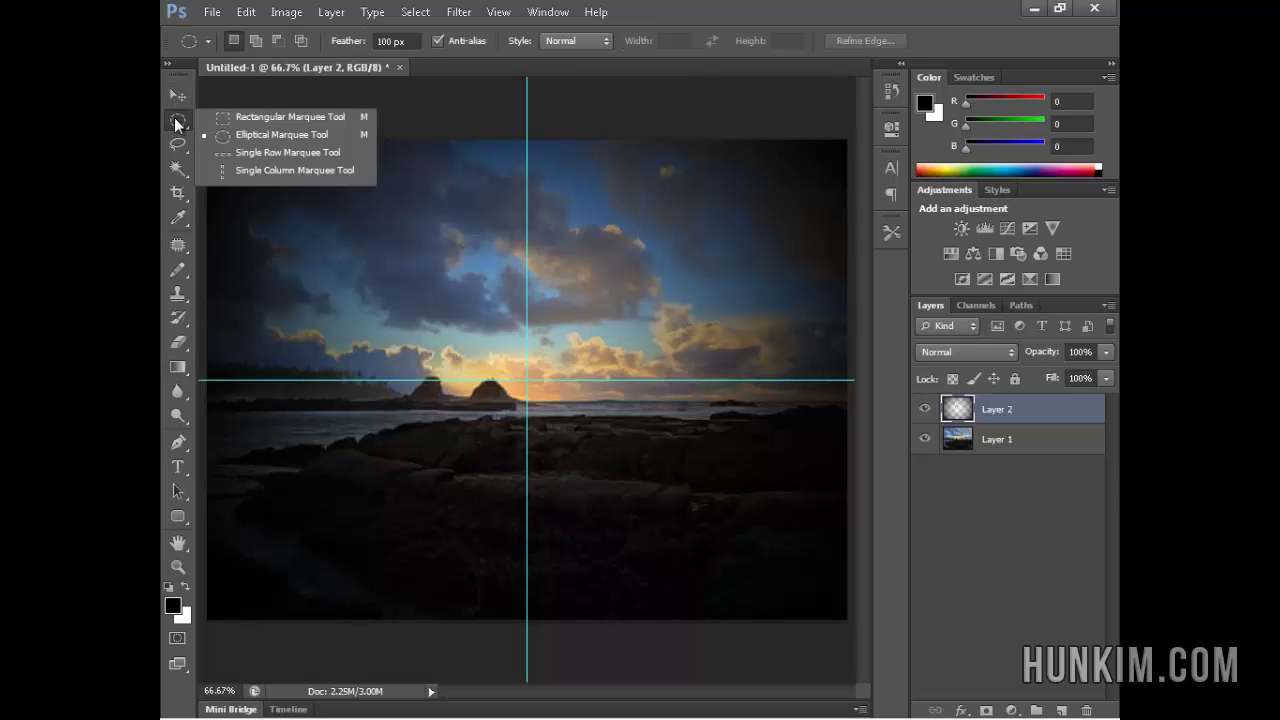
{"action": "left_click", "coordinate": [238, 136]}
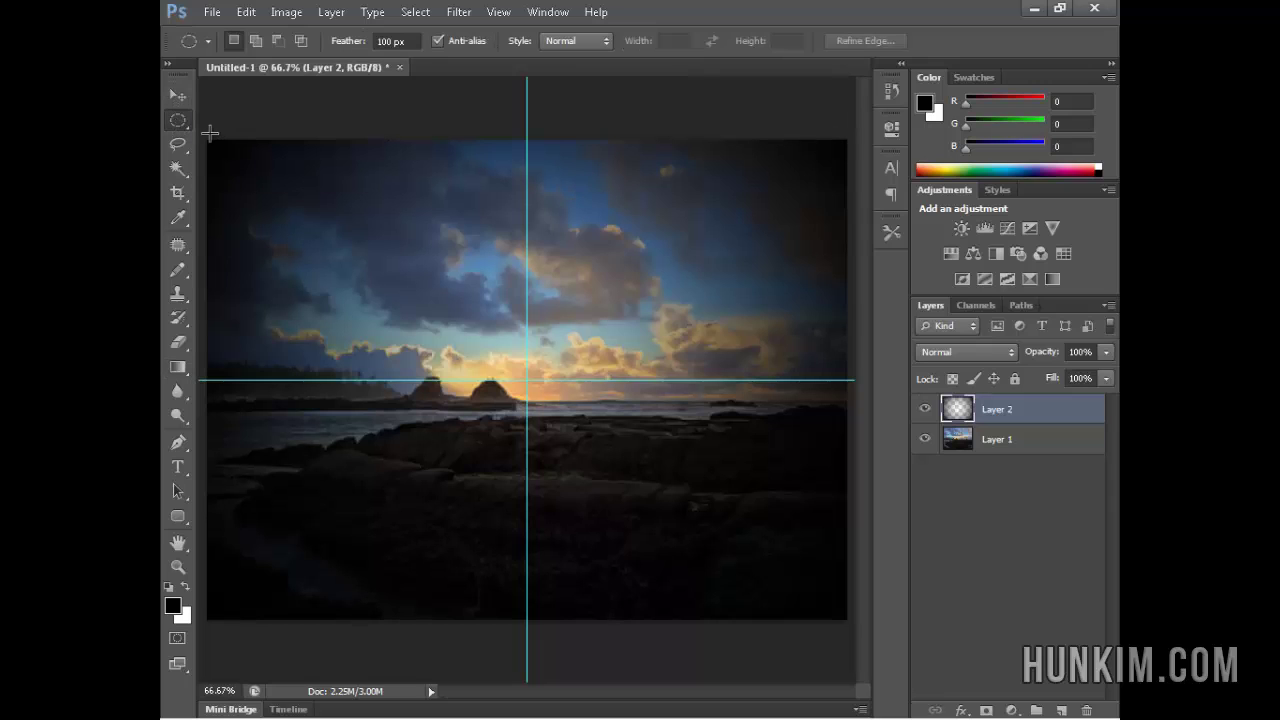
{"action": "left_click_drag", "start_coordinate": [208, 138], "coordinate": [843, 616]}
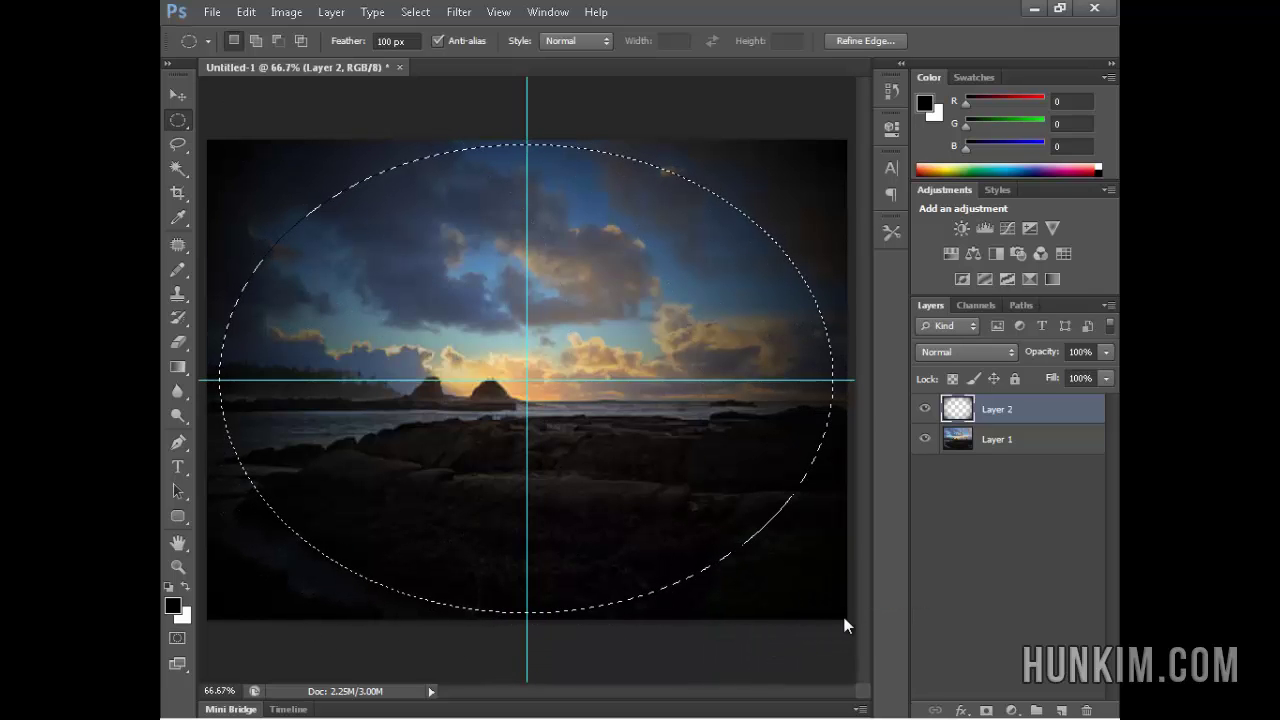